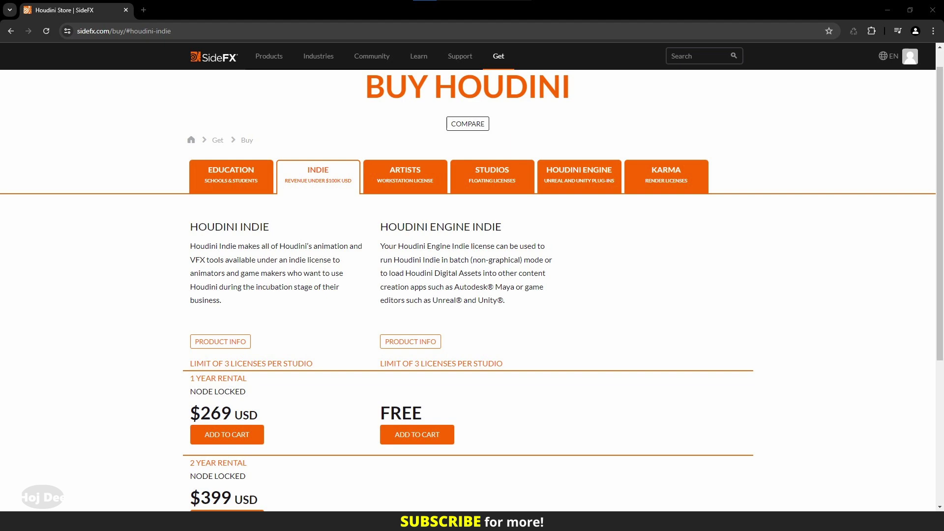
# Show the Houdini Engine plug-in licence options on the SideFX Buy Houdini page
pyautogui.click(579, 175)
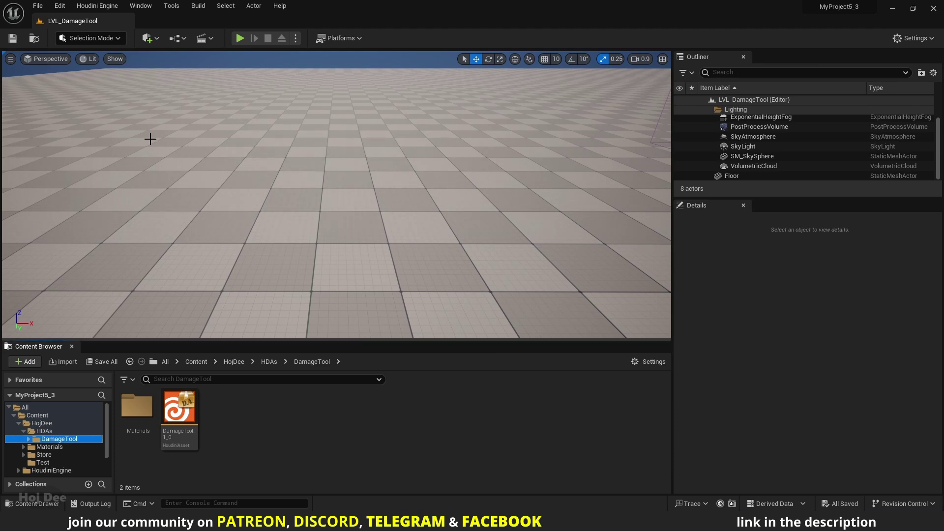
# Create a new Houdini Engine session from the Houdini Engine menu
pyautogui.click(95, 7)
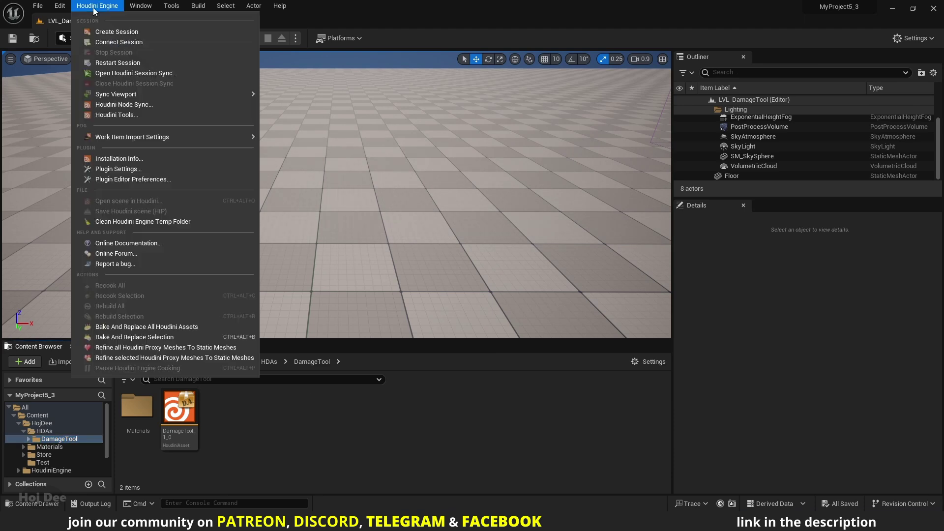
pyautogui.click(107, 31)
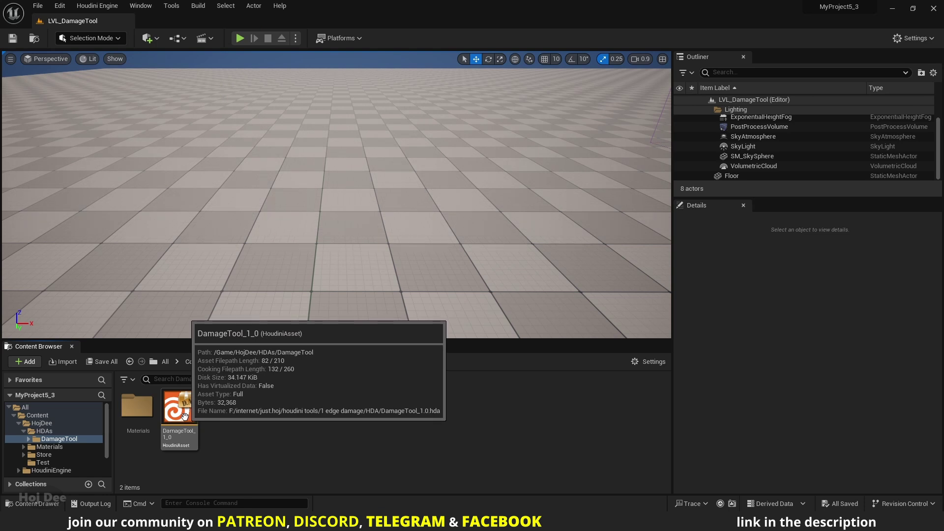
# Place the DamageTool_1_0 asset and a Quick Add Cube shape into the level
pyautogui.moveTo(185, 421); pyautogui.dragTo(402, 230)
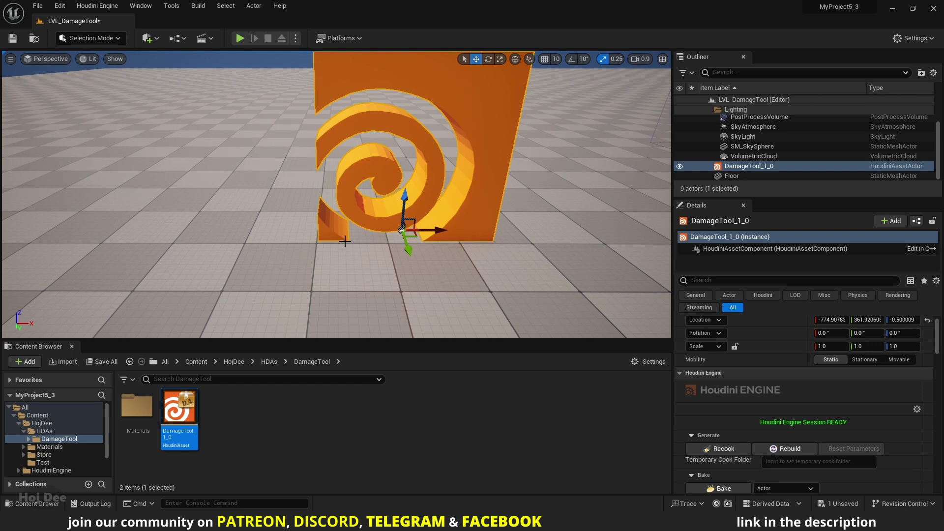
pyautogui.click(149, 38)
pyautogui.moveTo(193, 145)
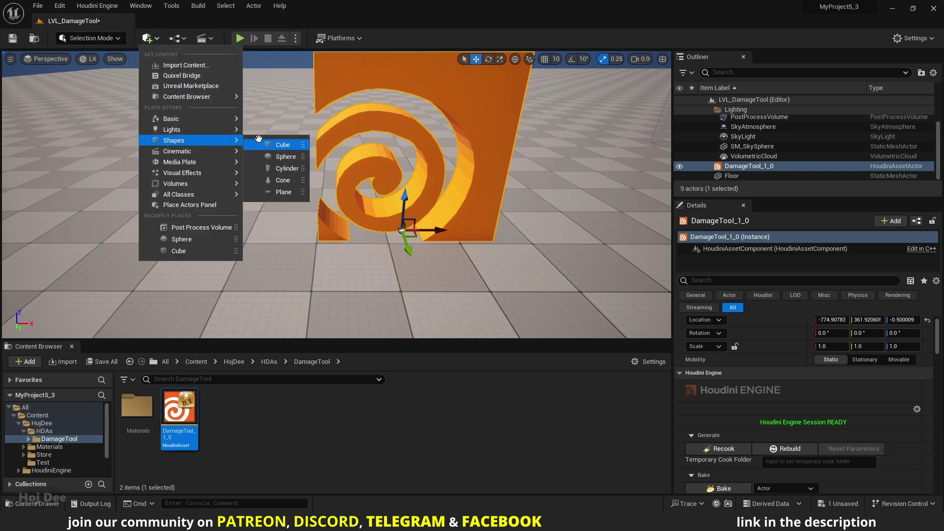
pyautogui.moveTo(278, 145); pyautogui.dragTo(177, 140)
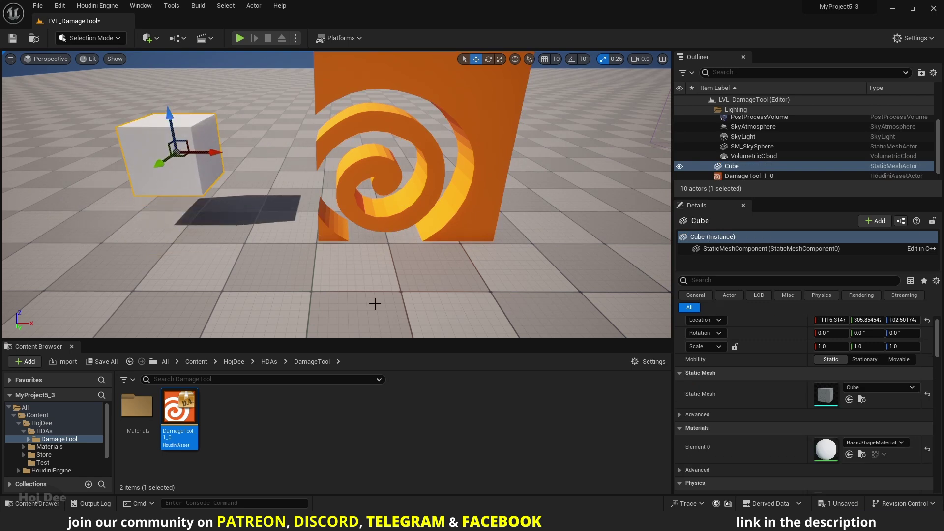
# Locate the Cube's BasicShapes mesh asset and reselect the DamageTool_1_0 actor
pyautogui.click(863, 399)
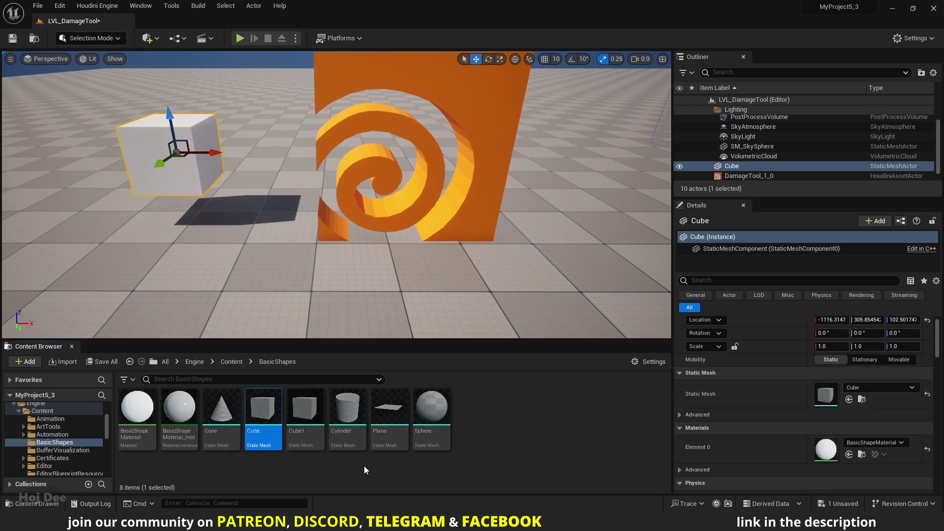
pyautogui.click(435, 185)
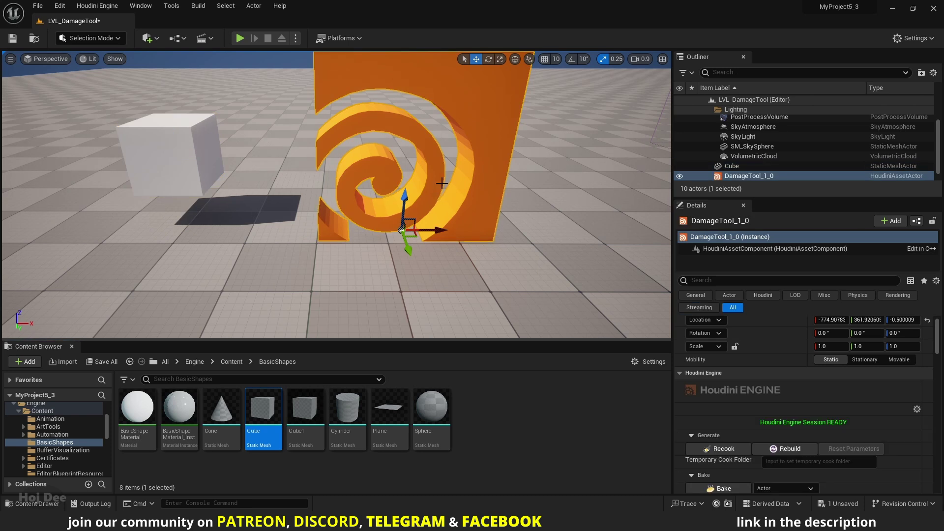
pyautogui.scroll(-5, 754, 377)
pyautogui.scroll(-10, 750, 375)
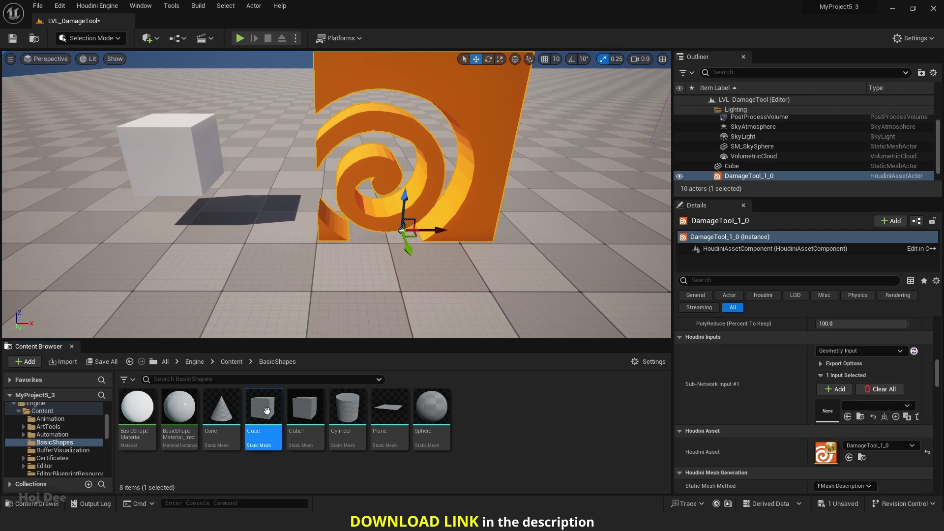
# Feed the Cube mesh into Sub-Network Input #1, raise the actor and move the view closer
pyautogui.moveTo(263, 409); pyautogui.dragTo(841, 413)
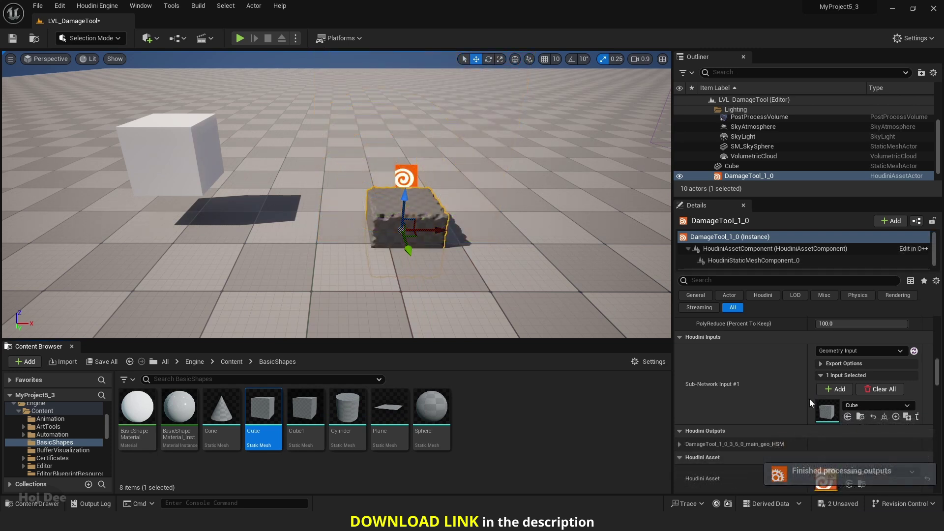
pyautogui.moveTo(404, 196); pyautogui.dragTo(412, 117)
pyautogui.moveTo(416, 201); pyautogui.dragTo(421, 265, button='right')
pyautogui.scroll(5, 420, 265)
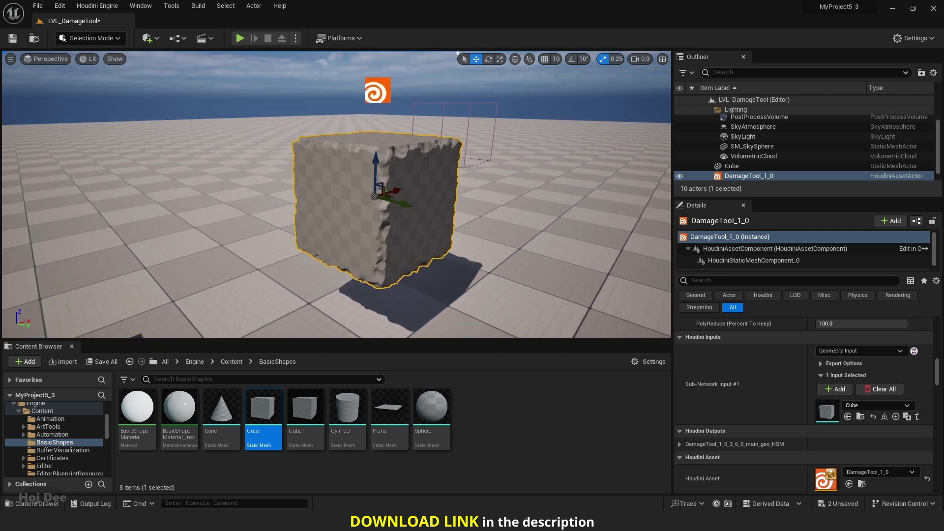
pyautogui.scroll(3, 754, 398)
pyautogui.scroll(3, 754, 398)
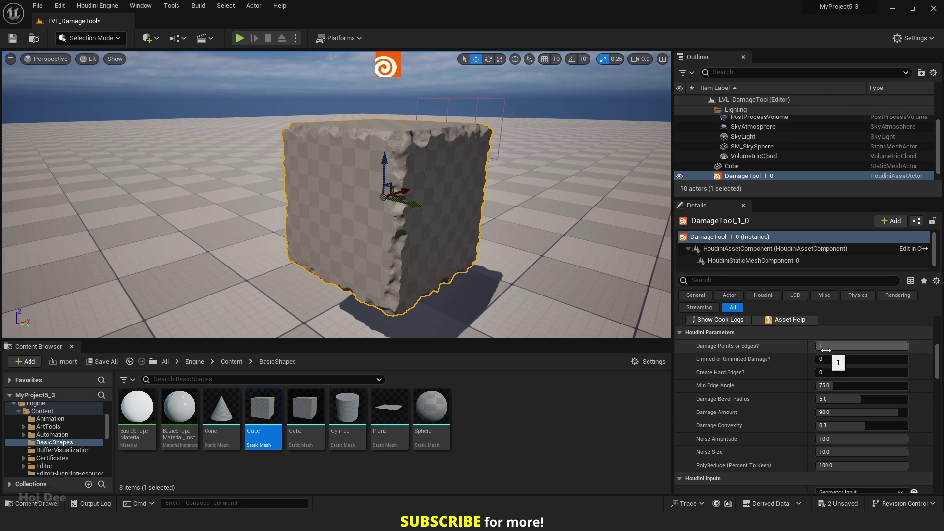
# Set Damage Points or Edges? to 0 and orbit to inspect the damage
pyautogui.click(825, 347)
pyautogui.write('0')
pyautogui.press('Return')
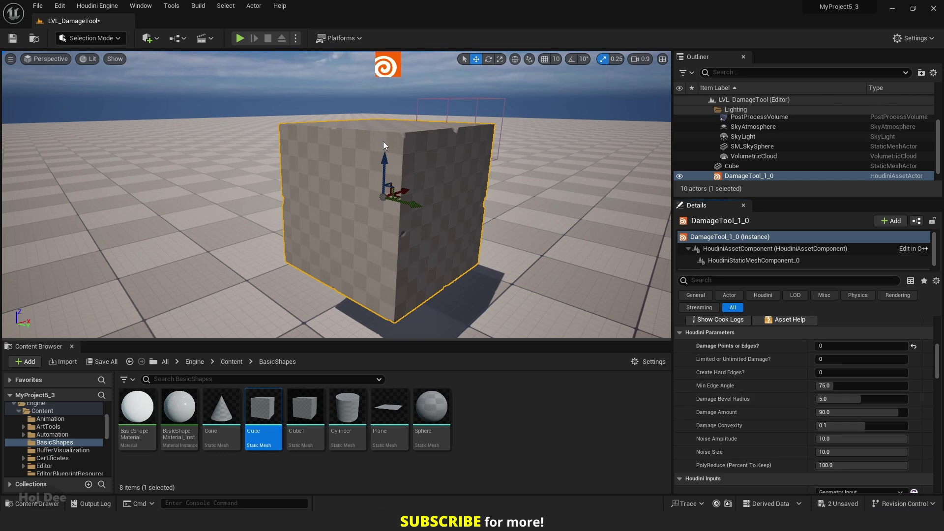
pyautogui.moveTo(450, 165)
pyautogui.keyDown('alt'); pyautogui.mouseDown()
pyautogui.moveTo(433, 166)
pyautogui.moveTo(468, 167)
pyautogui.moveTo(443, 165)
pyautogui.moveTo(458, 165)
pyautogui.moveTo(450, 167)
pyautogui.mouseUp(); pyautogui.keyUp('alt')
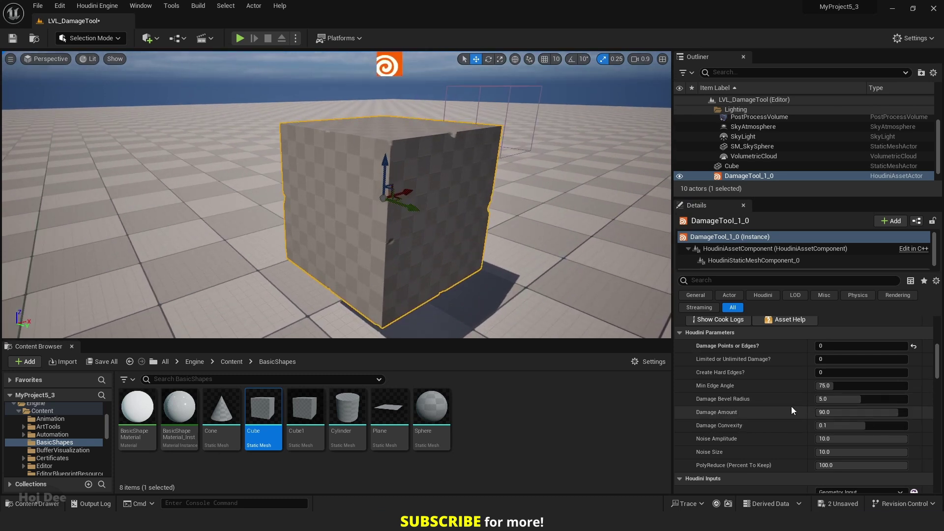
# Set Damage Bevel Radius to 15 and Damage Amount to 100
pyautogui.click(881, 399)
pyautogui.write('15')
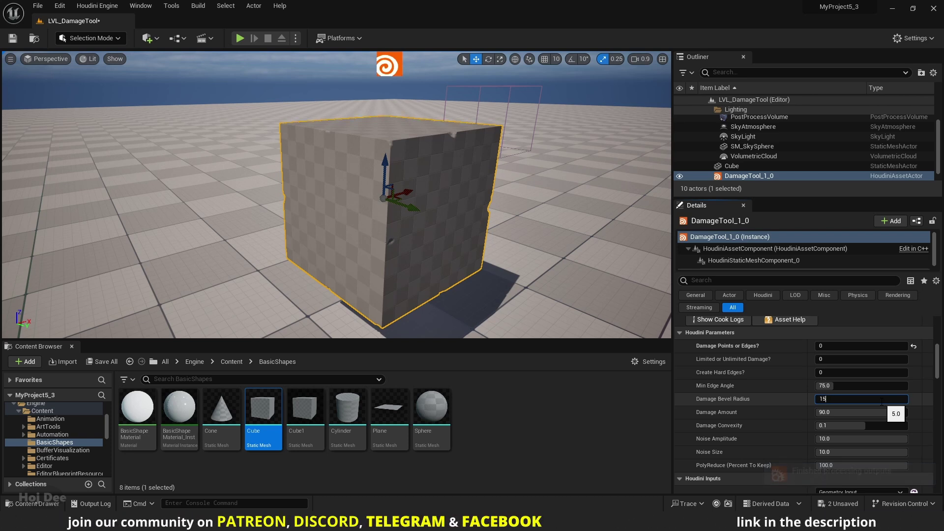
pyautogui.press('Return')
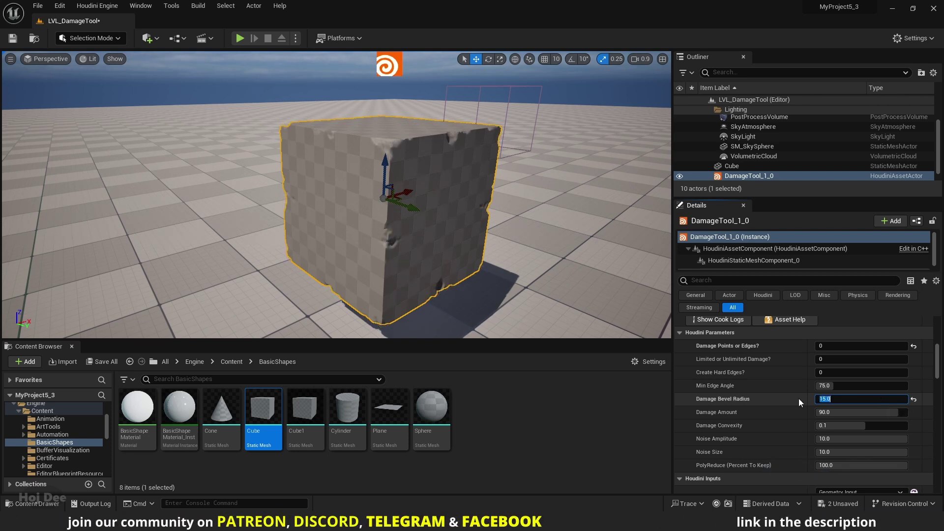
pyautogui.click(837, 412)
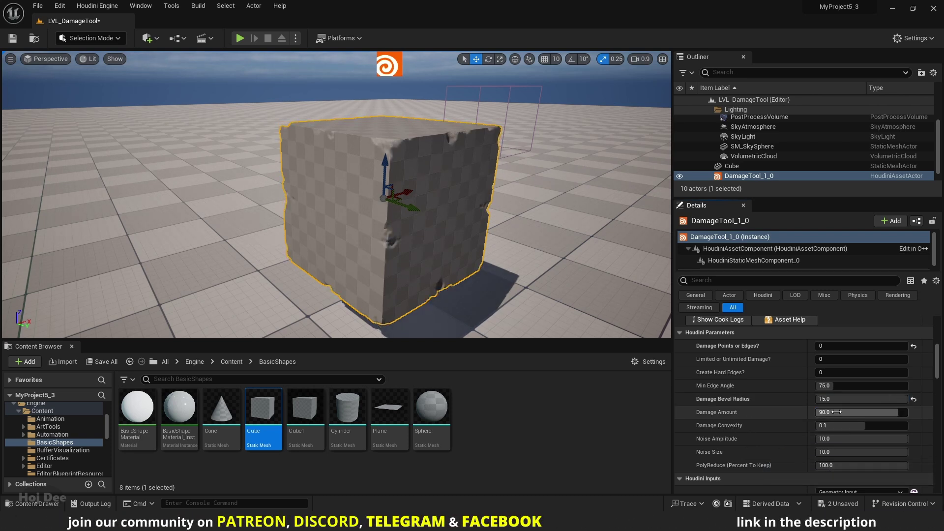
pyautogui.write('100')
pyautogui.press('Return')
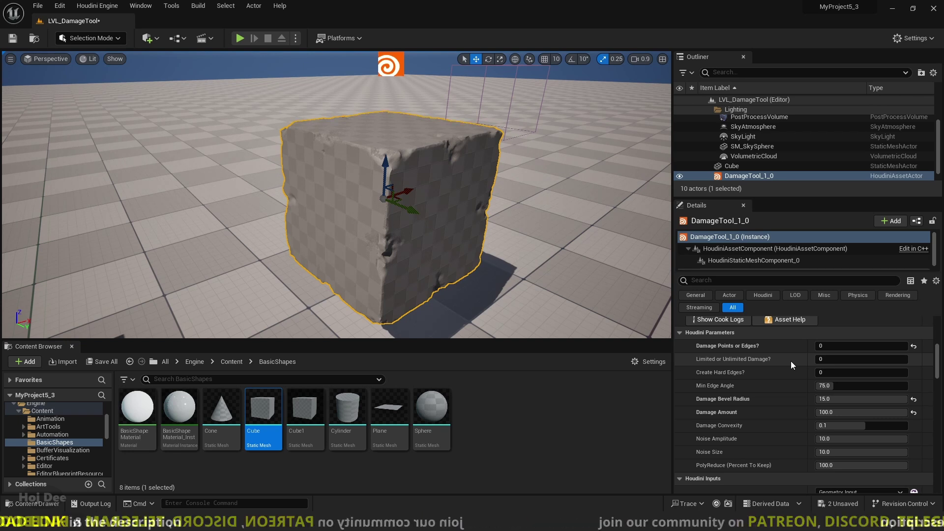
# Set Limited or Unlimited Damage? to 1
pyautogui.click(814, 359)
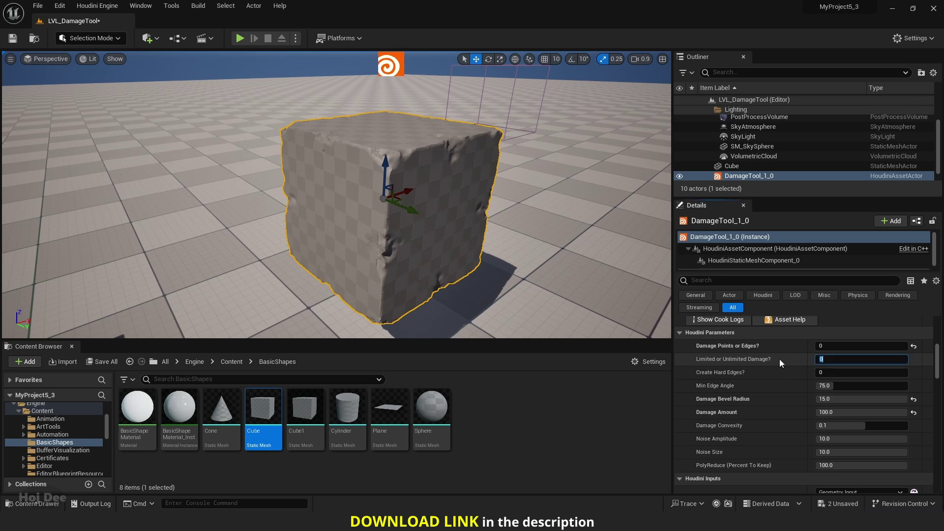
pyautogui.write('1')
pyautogui.press('Return')
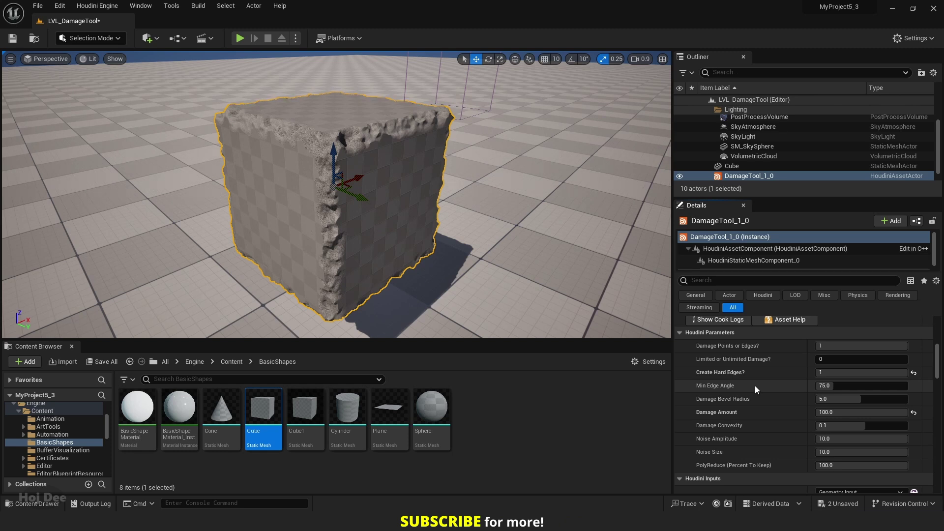
# Set Min Edge Angle to 91 and orbit around the rebuilt cube
pyautogui.click(823, 387)
pyautogui.write('91')
pyautogui.press('Return')
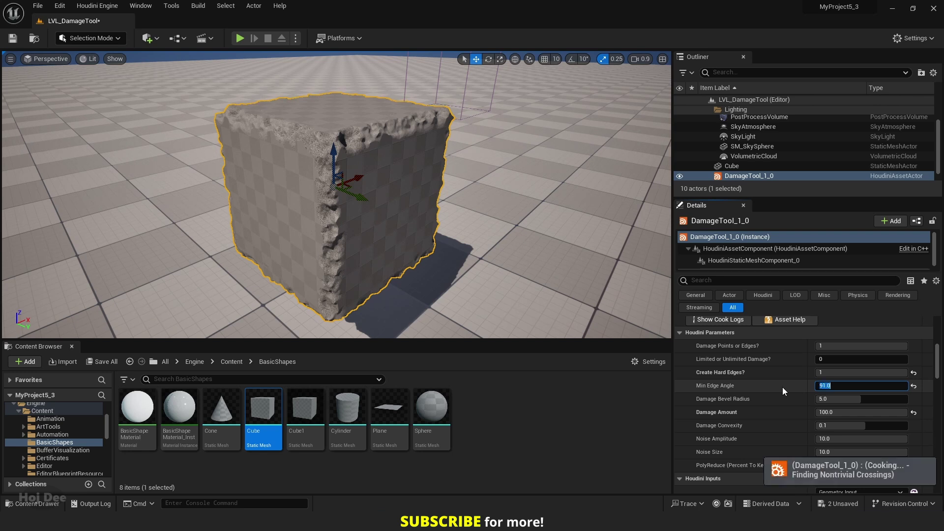
pyautogui.moveTo(443, 221); pyautogui.dragTo(467, 266, button='right')
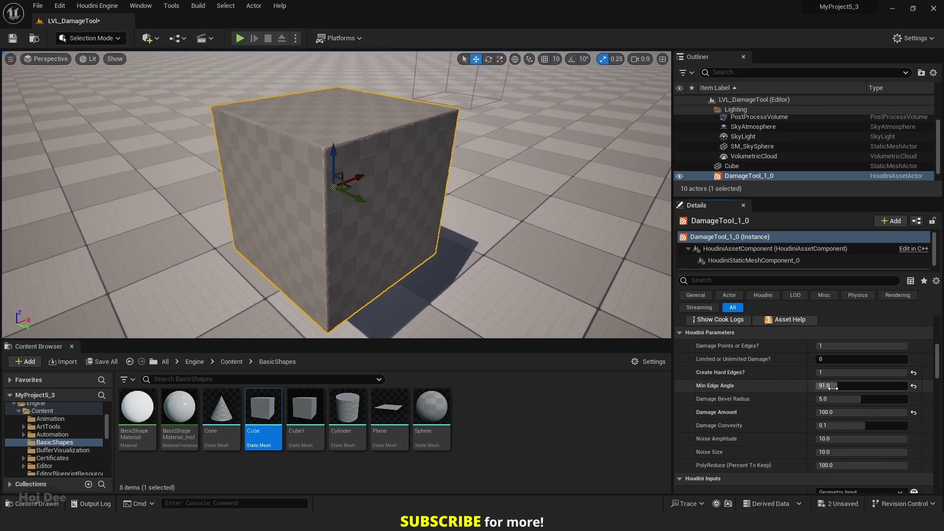
# Change Min Edge Angle to 89 and view the cube from low beside it
pyautogui.click(833, 388)
pyautogui.write('89')
pyautogui.press('Return')
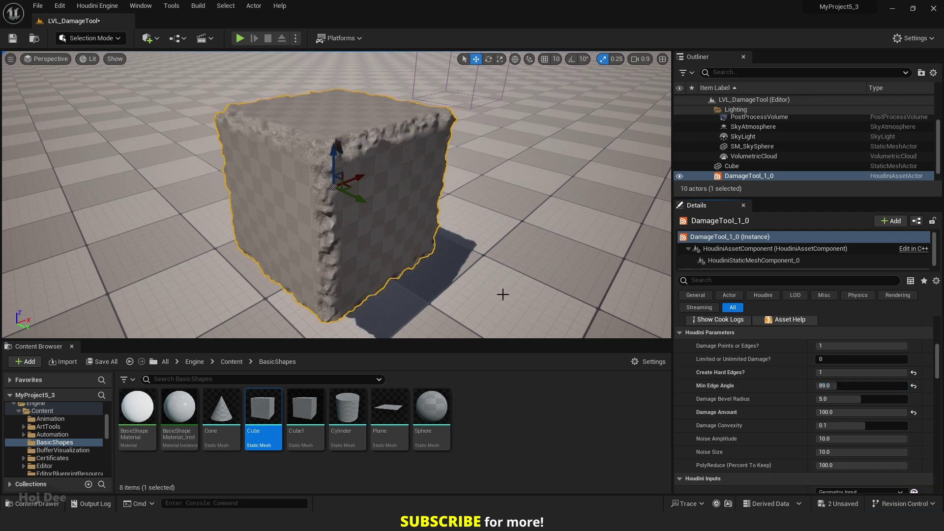
pyautogui.moveTo(344, 221); pyautogui.dragTo(237, 212, button='right')
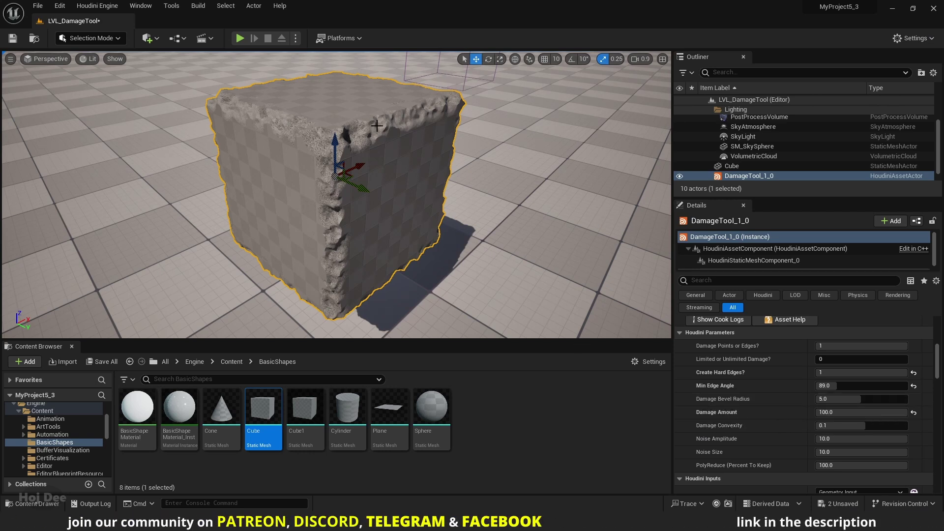
# Try Damage Bevel Radius values 15 and 2, then commit 10
pyautogui.click(821, 399)
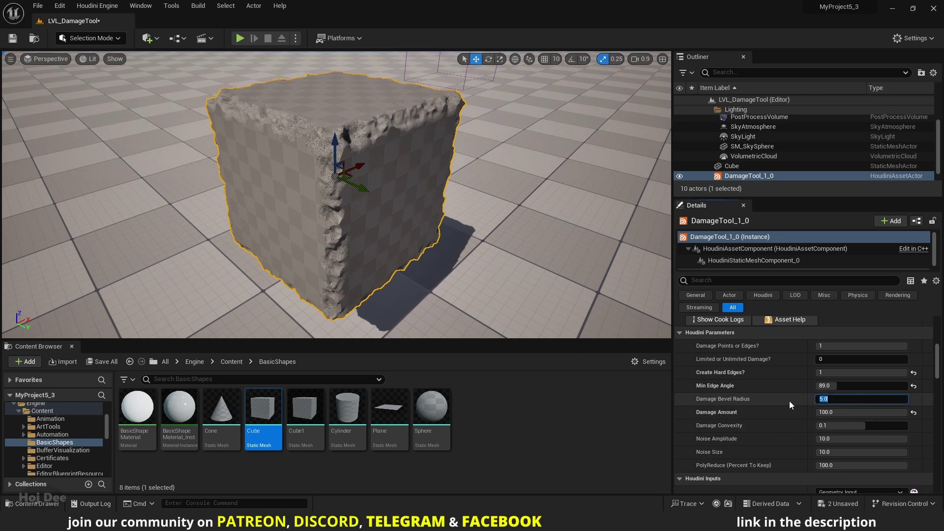
pyautogui.write('15')
pyautogui.press('Return')
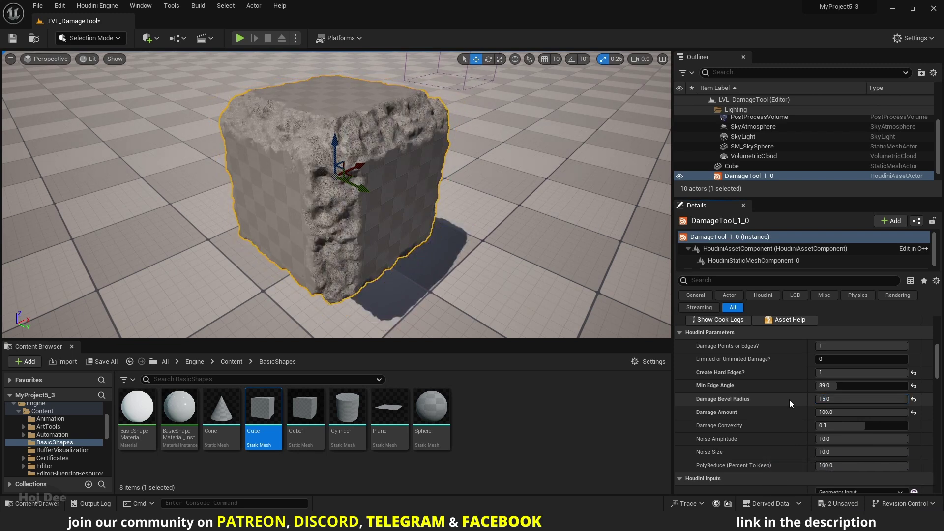
pyautogui.click(837, 399)
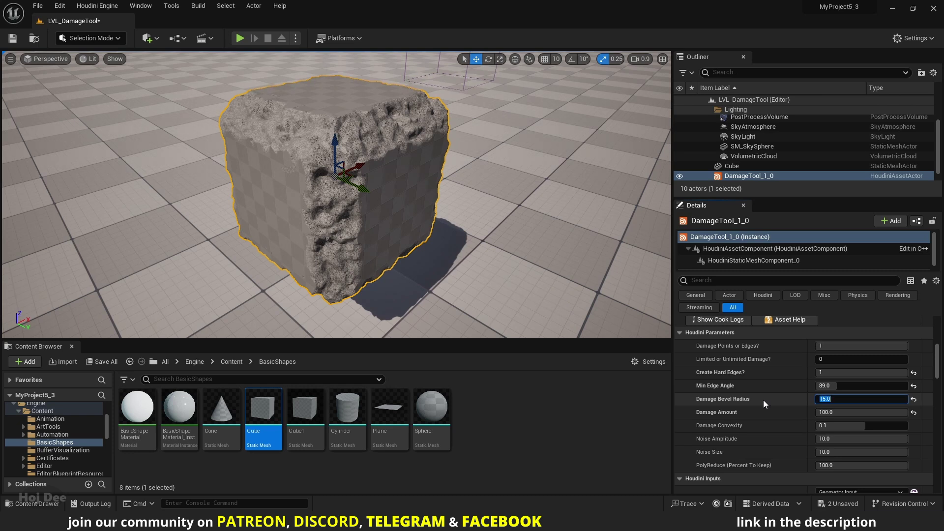
pyautogui.write('2')
pyautogui.press('Return')
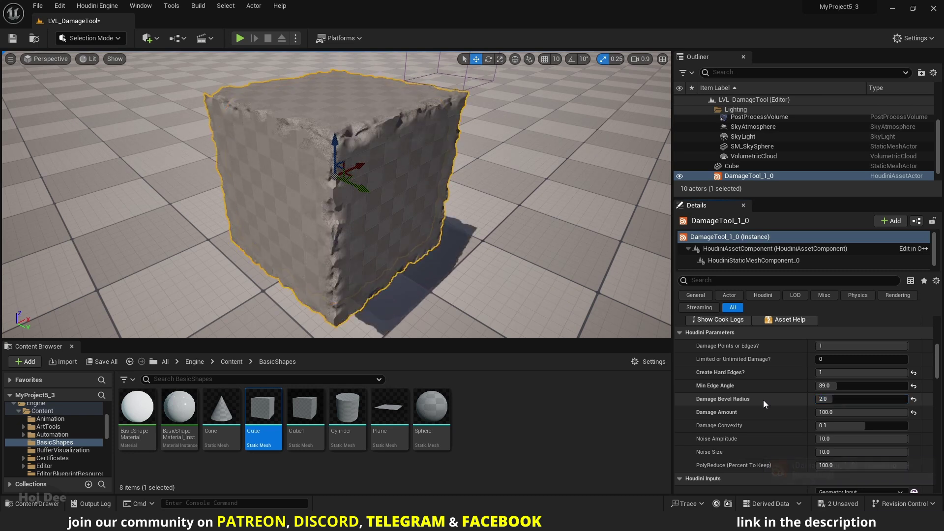
pyautogui.click(835, 399)
pyautogui.write('10')
pyautogui.press('Return')
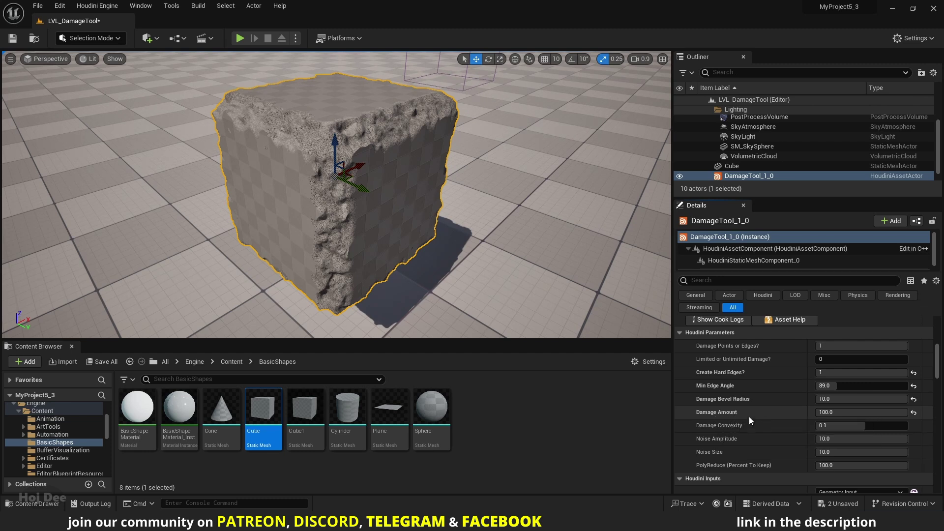
# Try a Damage Amount of 60, then restore it to 100
pyautogui.click(833, 412)
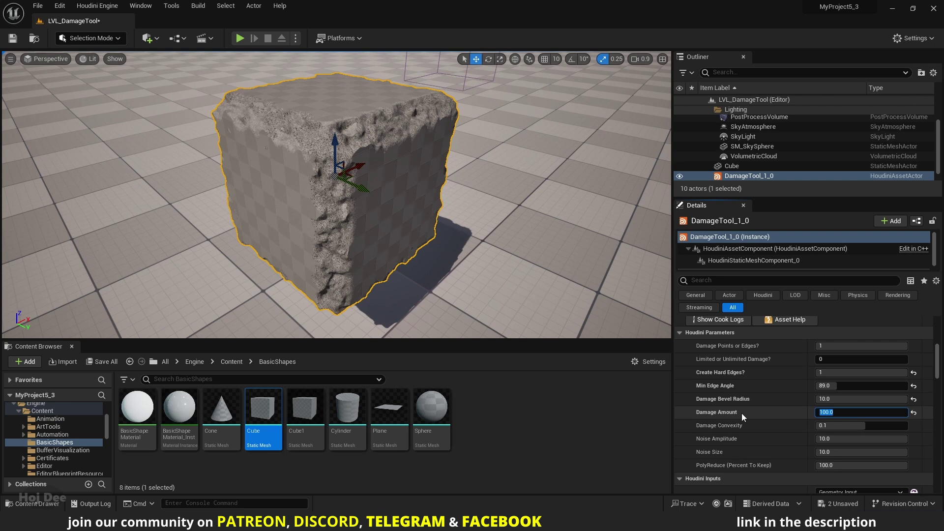
pyautogui.write('60')
pyautogui.press('Return')
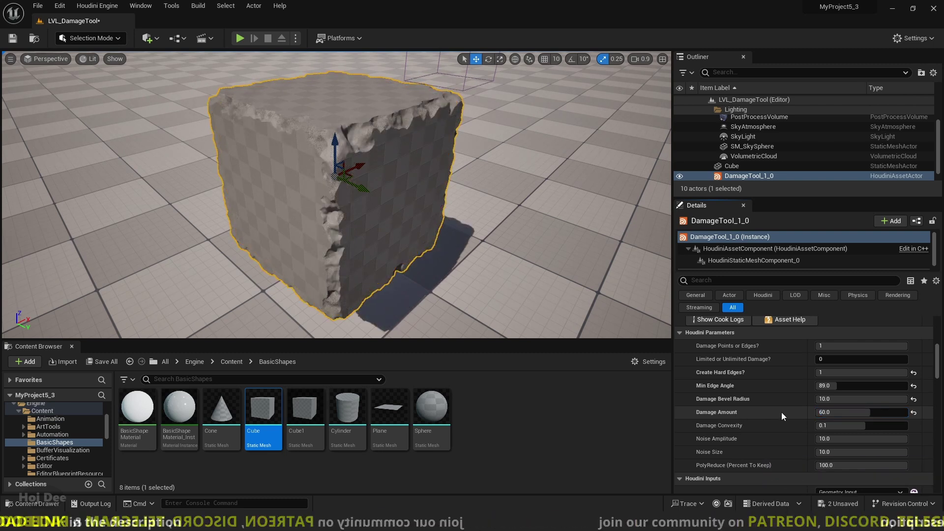
pyautogui.click(830, 413)
pyautogui.write('100')
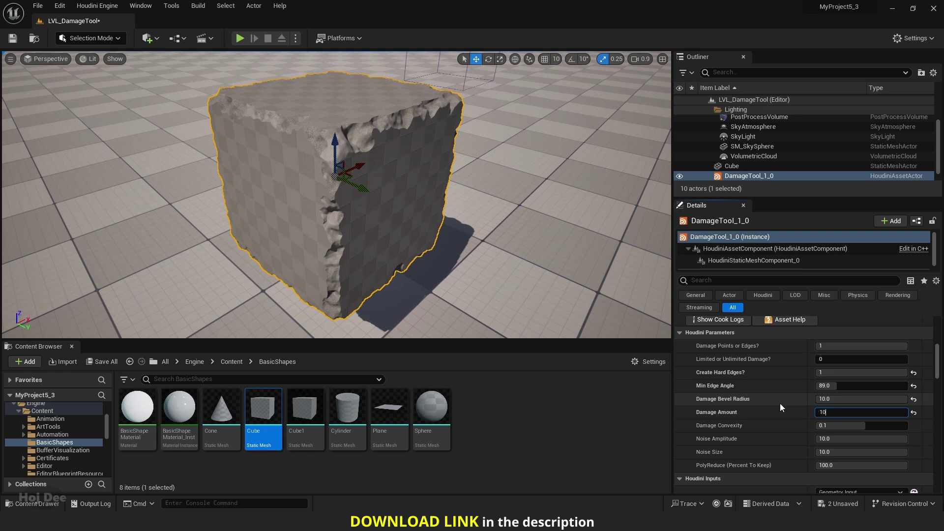
pyautogui.press('Return')
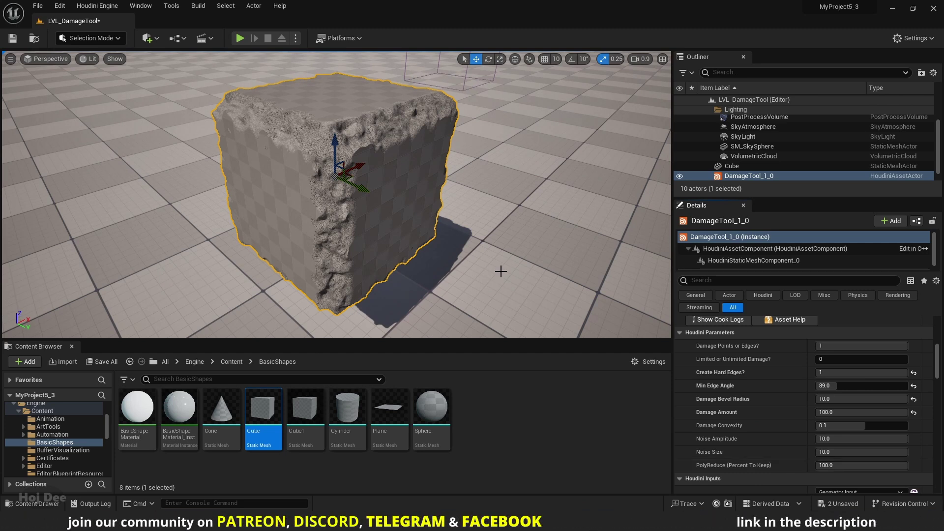
# Switch the viewport to Wireframe and set PolyReduce (Percent To Keep) to 10
pyautogui.click(85, 59)
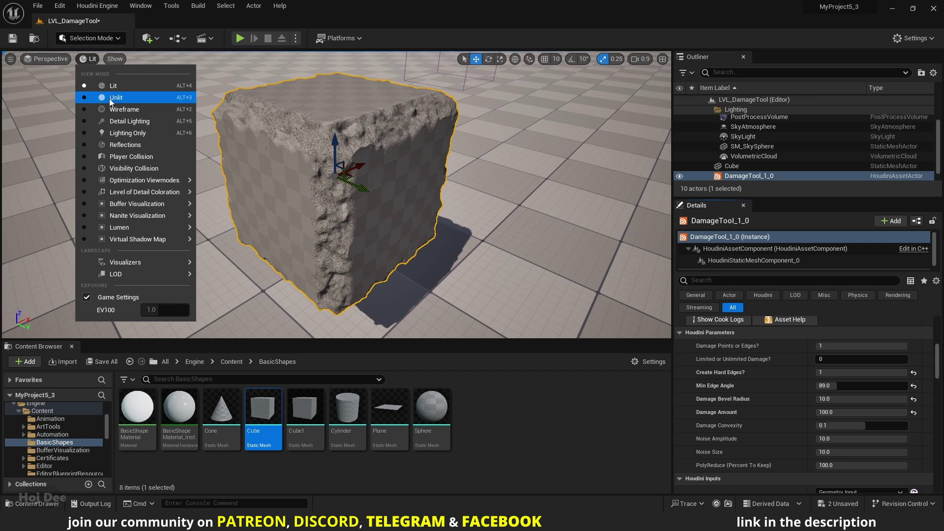
pyautogui.click(120, 110)
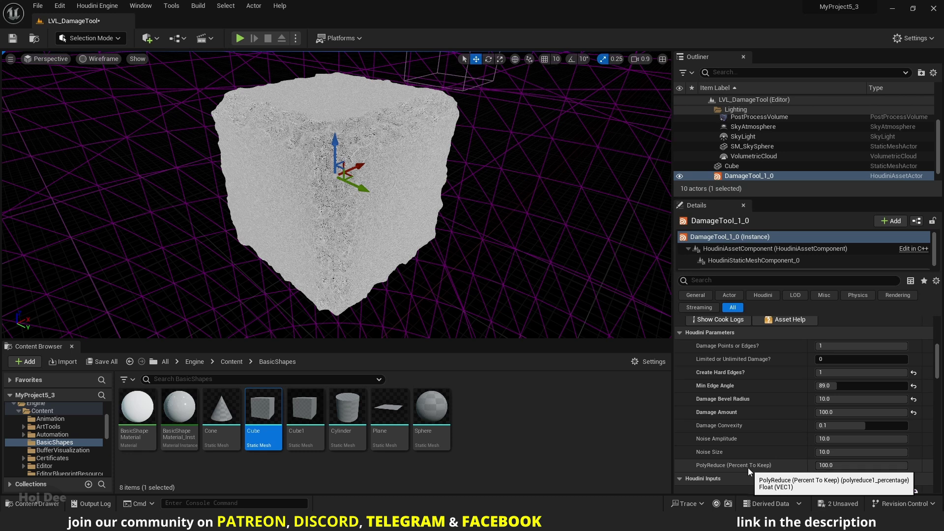
pyautogui.click(859, 466)
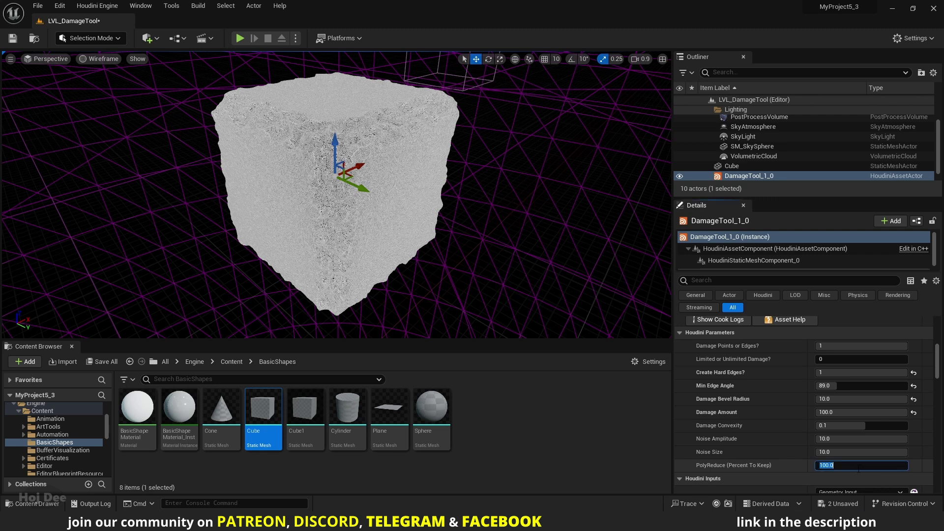
pyautogui.write('10')
pyautogui.press('Return')
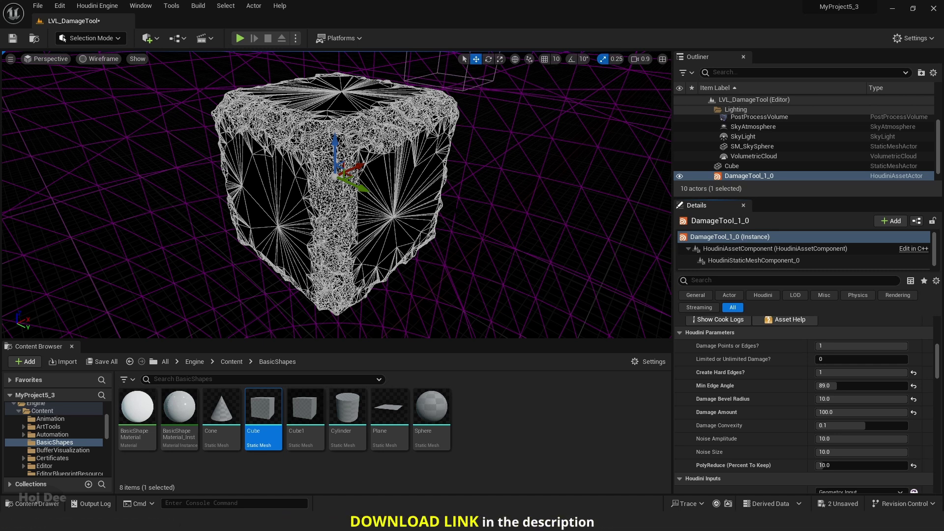
# Switch the viewport back to Lit shading and return to the top of the Houdini details
pyautogui.click(87, 58)
pyautogui.click(113, 85)
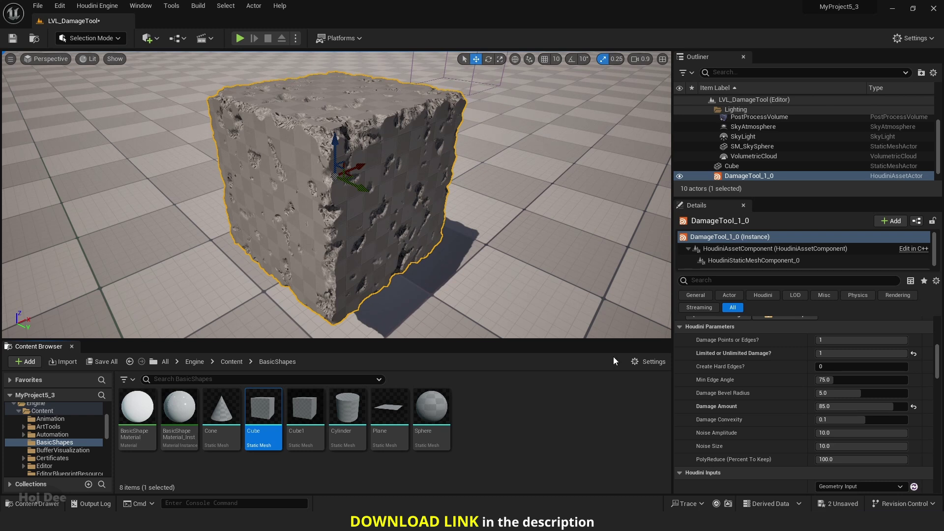
pyautogui.scroll(6, 738, 402)
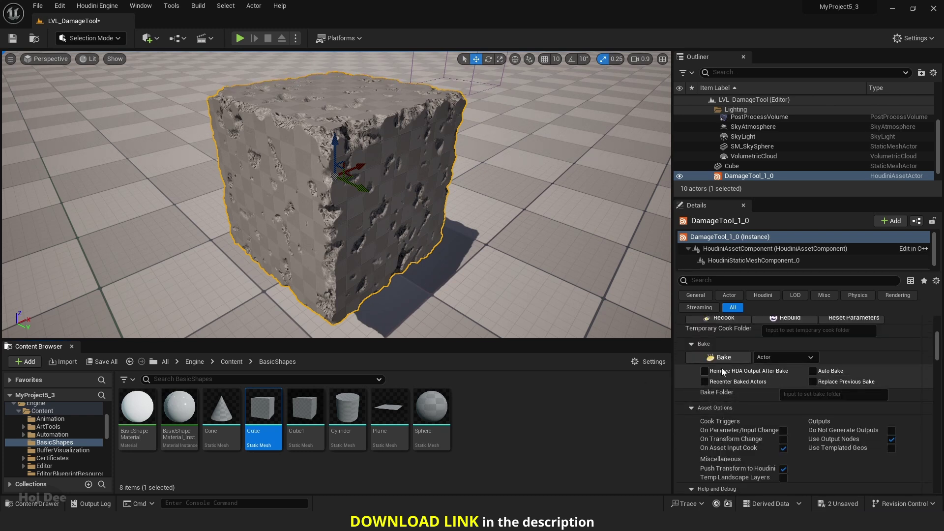
# Bake the Houdini asset to a static mesh and place a duplicate cube to the right
pyautogui.click(719, 359)
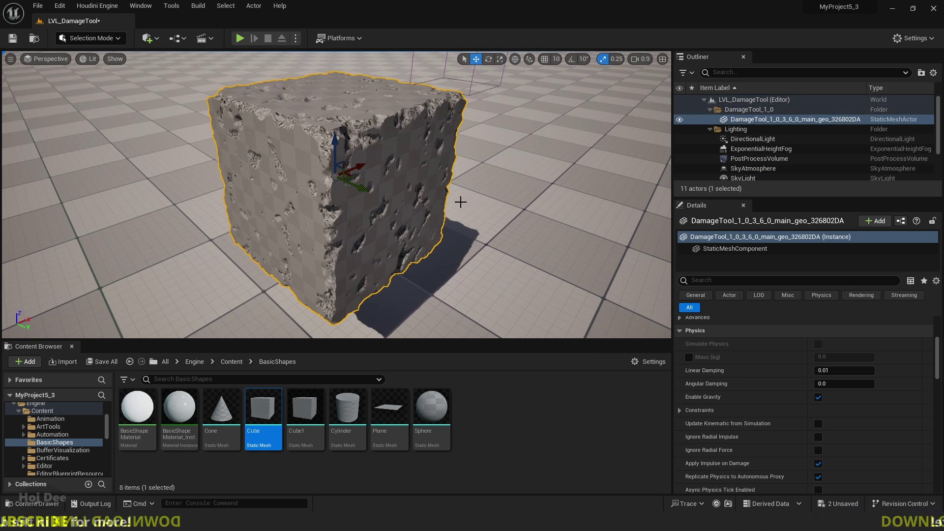
pyautogui.scroll(-5, 397, 178)
pyautogui.keyDown('alt'); pyautogui.moveTo(344, 181); pyautogui.dragTo(446, 159); pyautogui.keyUp('alt')
pyautogui.moveTo(445, 159); pyautogui.dragTo(481, 204, button='right')
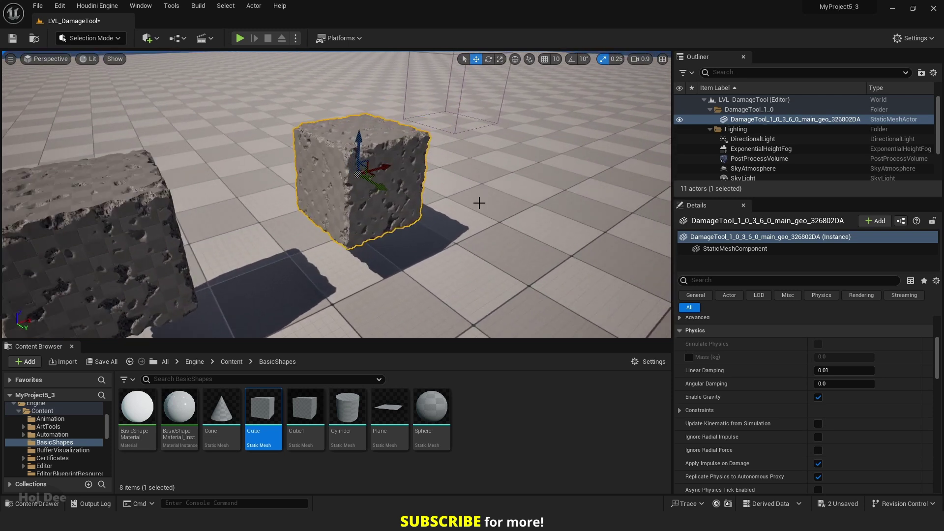
# Inspect the baked mesh in the Static Mesh editor, then select and frame the middle cube
pyautogui.scroll(-3, 706, 437)
pyautogui.scroll(5, 710, 411)
pyautogui.scroll(3, 711, 410)
pyautogui.click(862, 369)
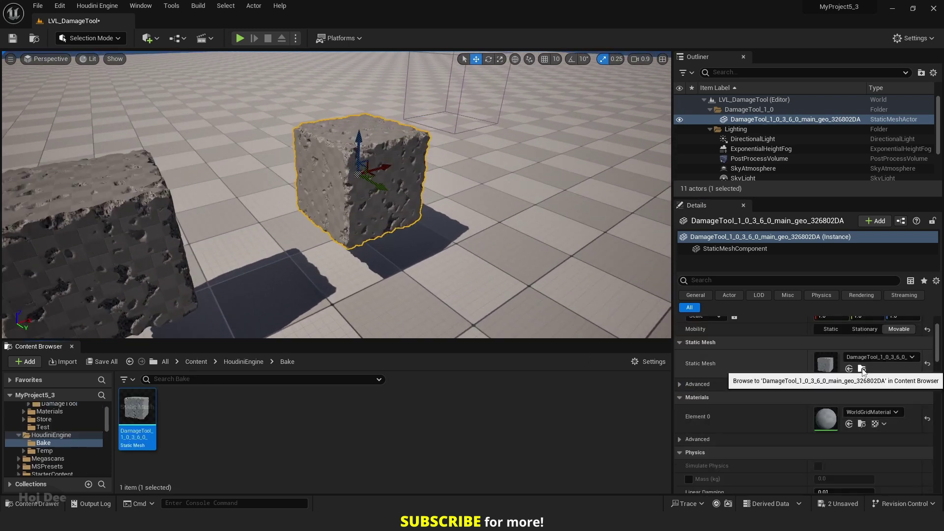
pyautogui.doubleClick(141, 408)
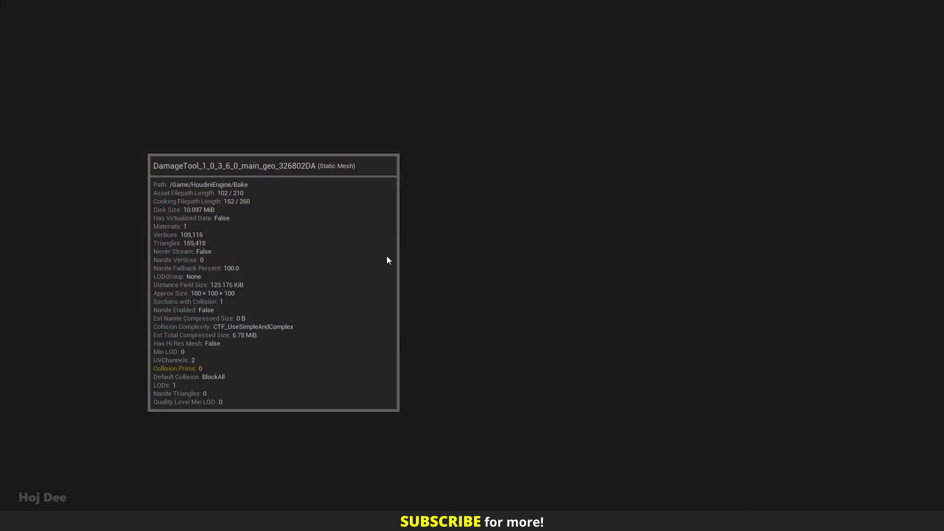
pyautogui.scroll(-10, 295, 270)
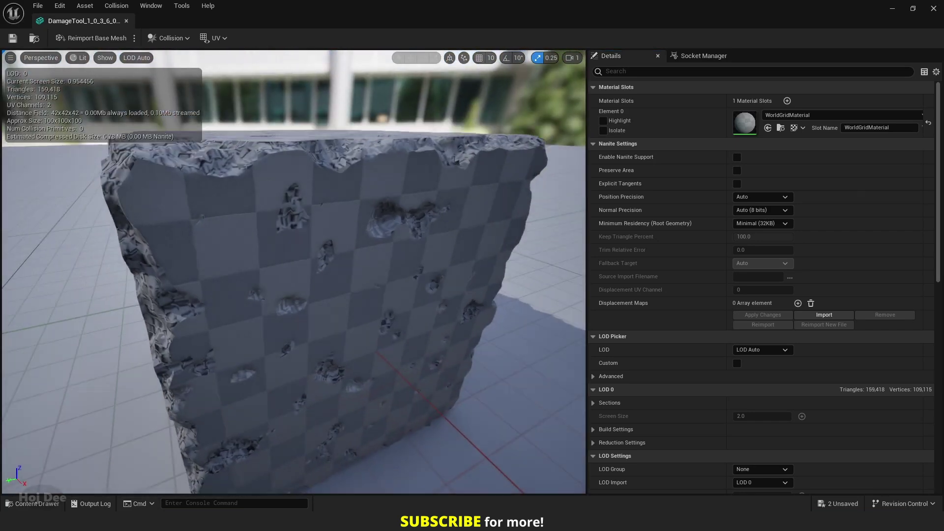
pyautogui.click(126, 20)
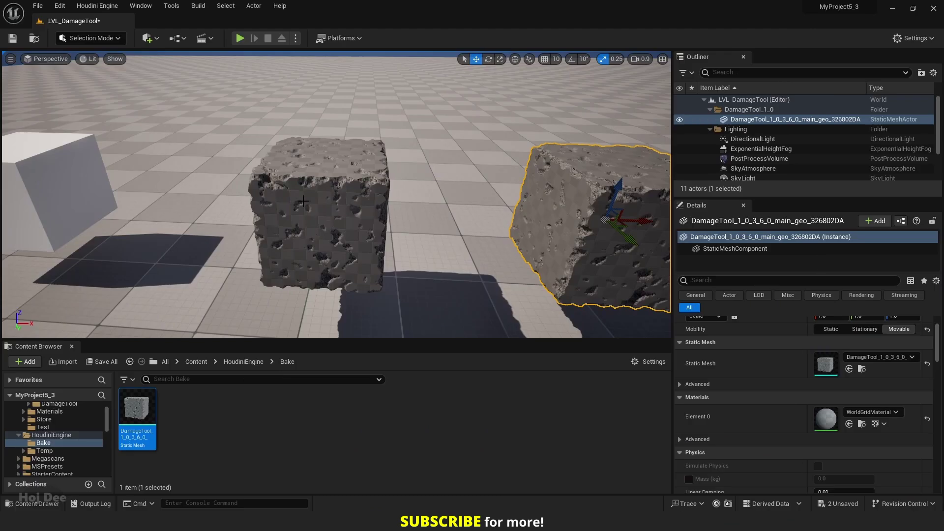
pyautogui.click(324, 222)
pyautogui.press('f')
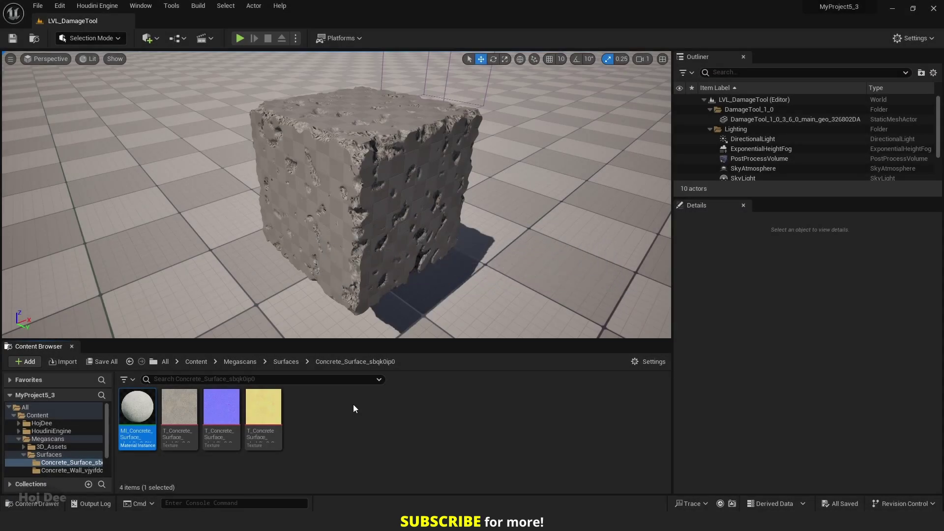
# Drop MI_Concrete_Surface_sbqk0ip0_2K from the Content Browser onto the baked cube
pyautogui.moveTo(139, 410)
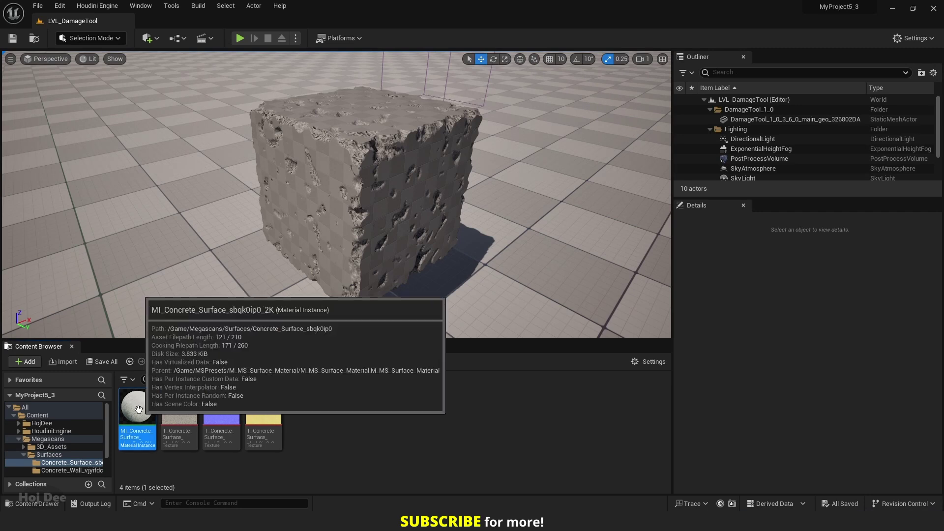
pyautogui.moveTo(139, 410); pyautogui.dragTo(329, 198)
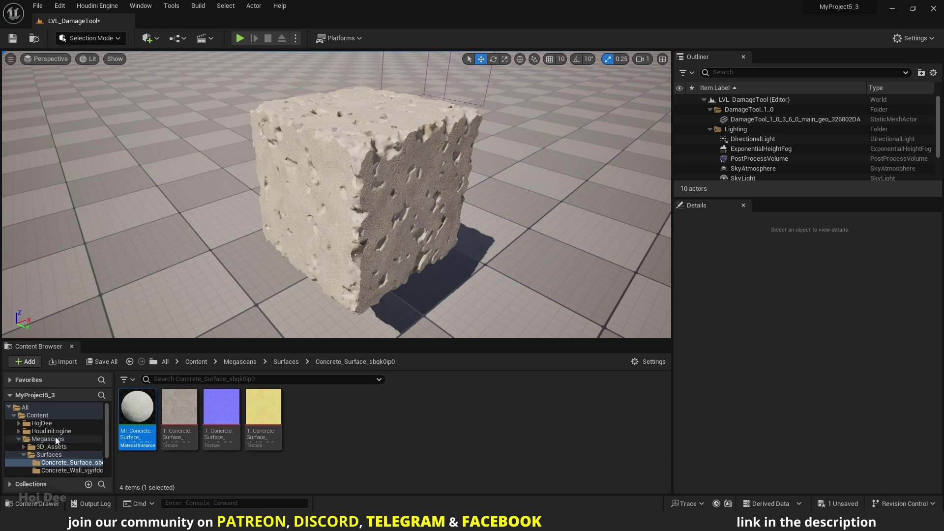
# Create M_DamageTool_Inst from M_DamageTool in HDAs/DamageTool/Materials, assign it to the cube and open it
pyautogui.click(42, 423)
pyautogui.click(148, 408)
pyautogui.doubleClick(149, 409)
pyautogui.doubleClick(150, 412)
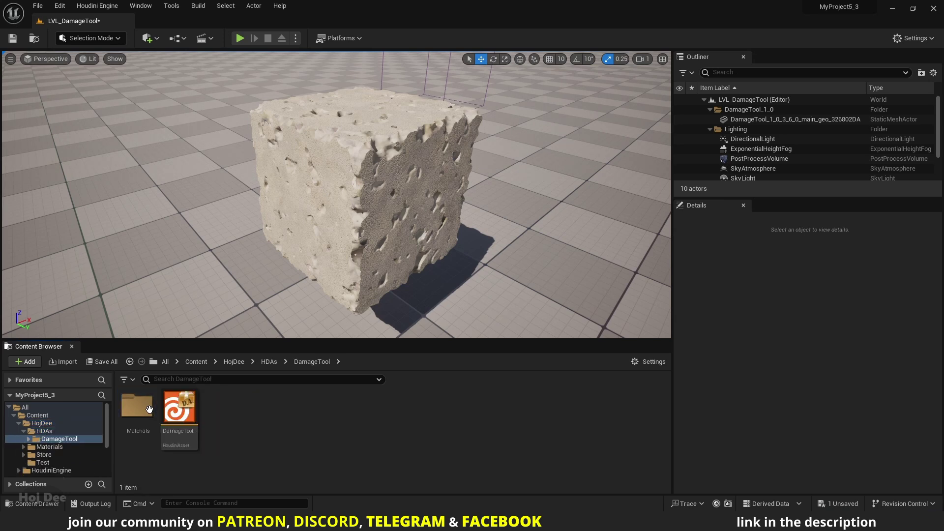
pyautogui.doubleClick(151, 416)
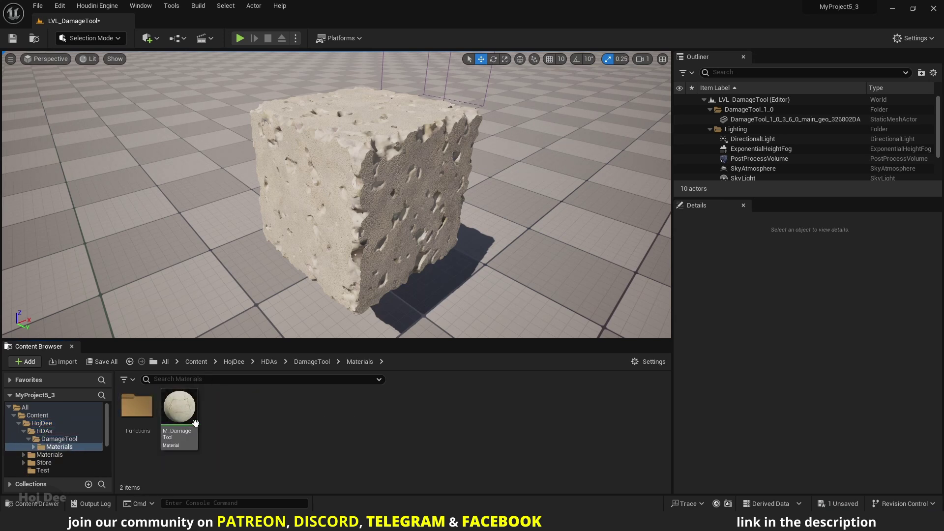
pyautogui.rightClick(178, 416)
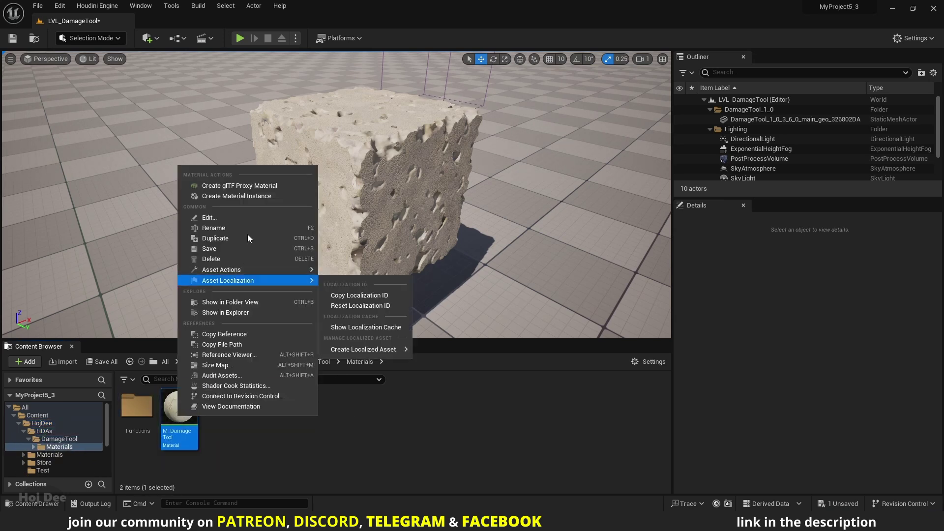
pyautogui.click(241, 197)
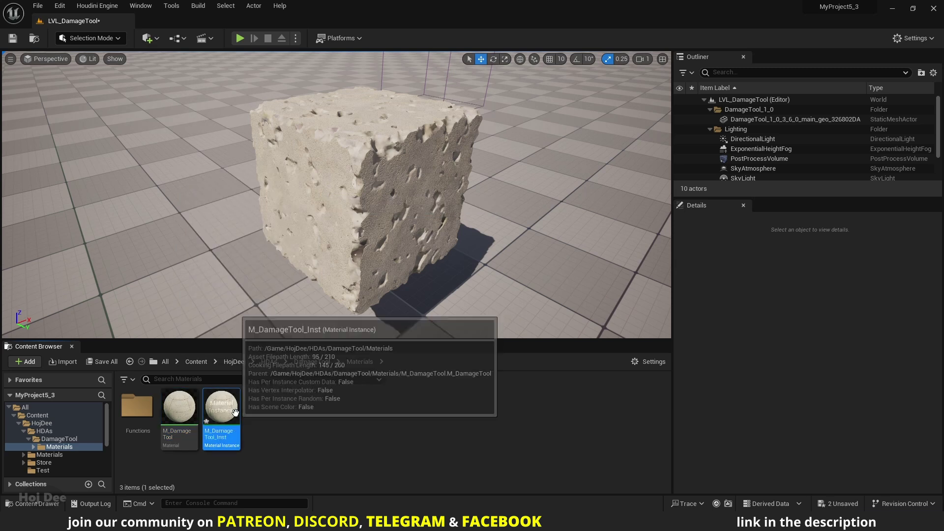
pyautogui.moveTo(222, 410); pyautogui.dragTo(358, 234)
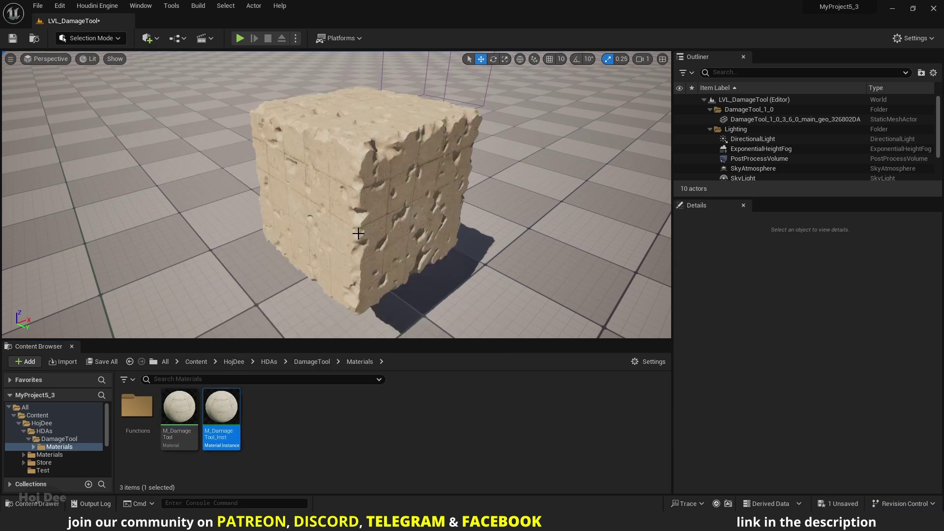
pyautogui.doubleClick(228, 411)
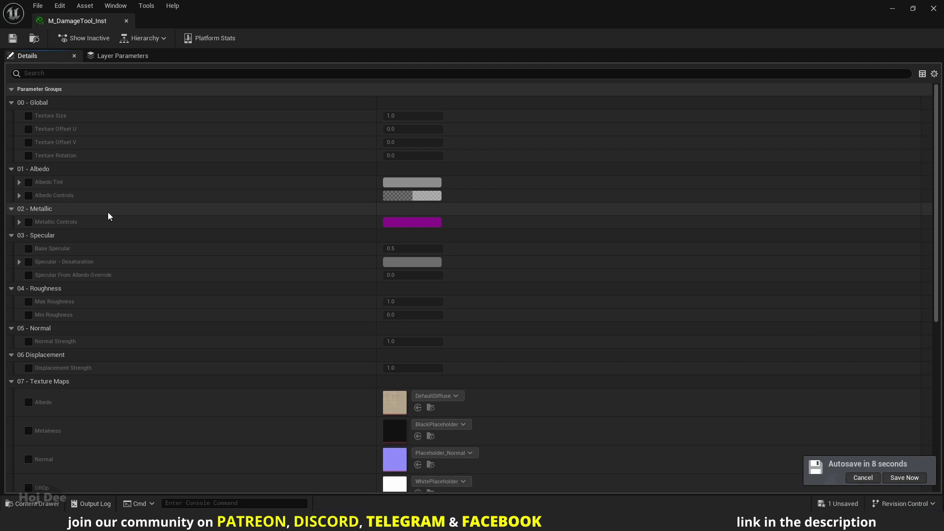
# Enable the Albedo, Metalness, Normal and ORDp texture overrides in the material instance
pyautogui.scroll(-10, 106, 226)
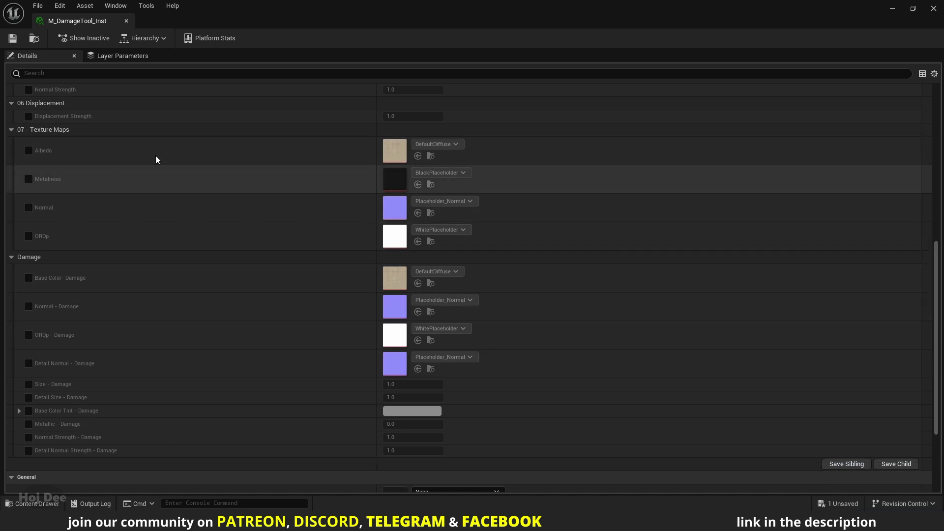
pyautogui.doubleClick(353, 11)
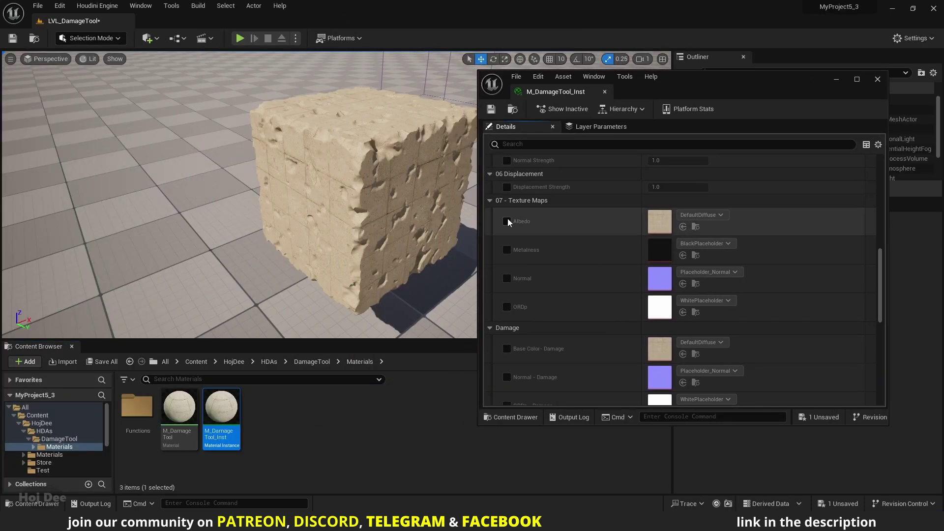
pyautogui.click(506, 222)
pyautogui.click(506, 250)
pyautogui.click(506, 278)
pyautogui.click(507, 307)
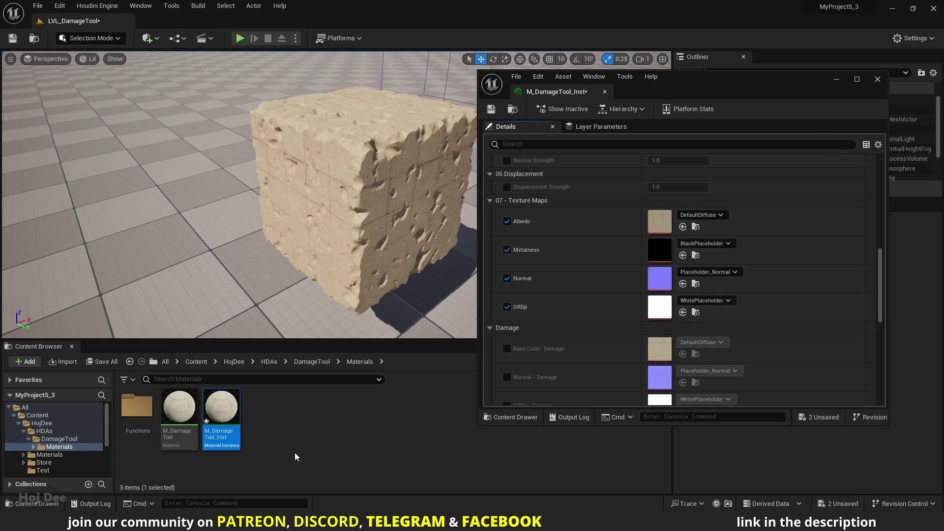
# Assign the Megascans Concrete_Surface_sbqk0ip0 D, N and ORDp textures to Albedo, Normal and ORDp
pyautogui.click(37, 416)
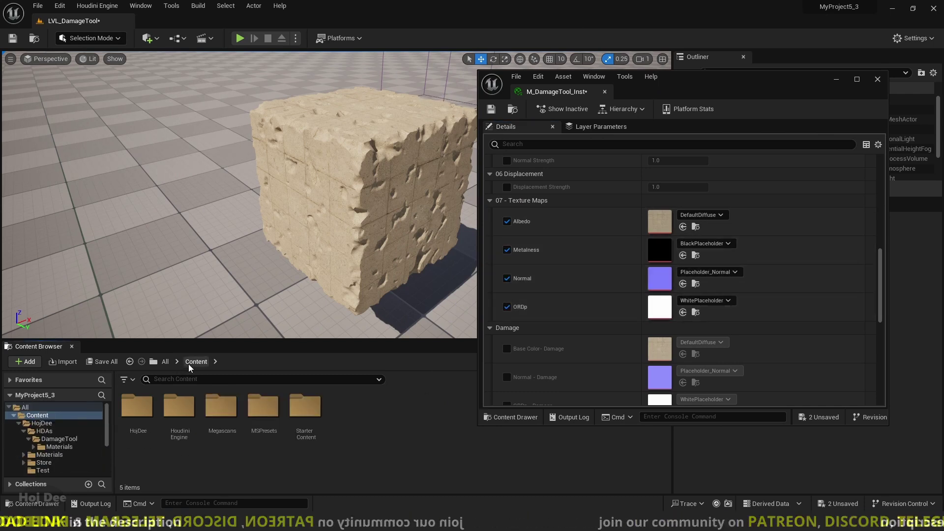
pyautogui.doubleClick(226, 414)
pyautogui.doubleClick(179, 408)
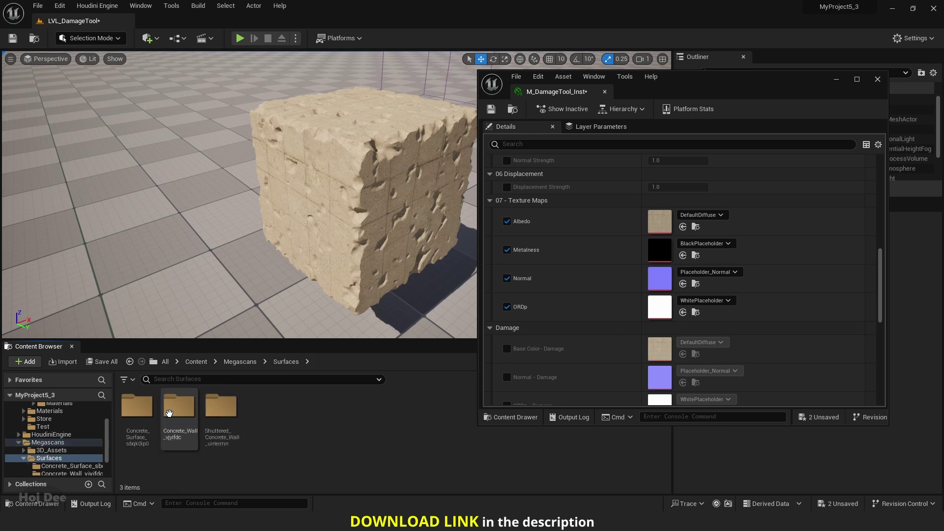
pyautogui.doubleClick(137, 406)
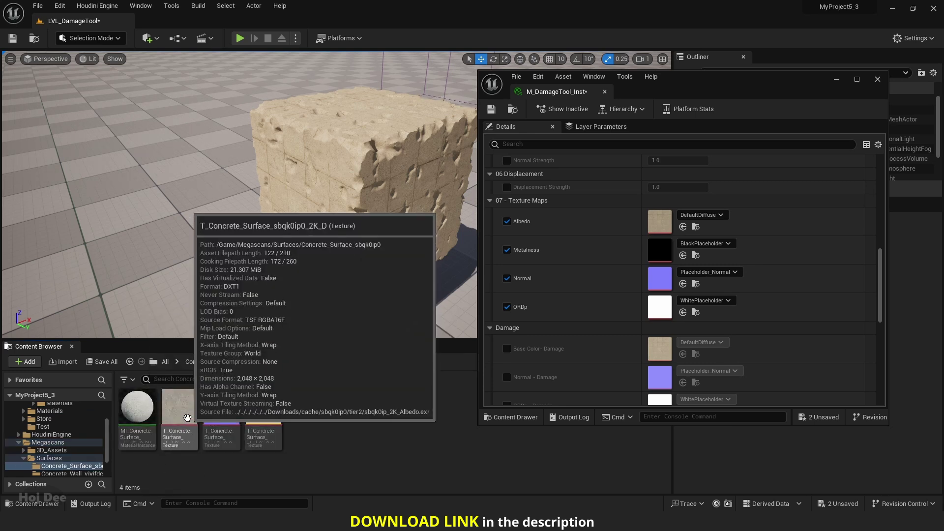
pyautogui.moveTo(181, 430); pyautogui.dragTo(658, 220)
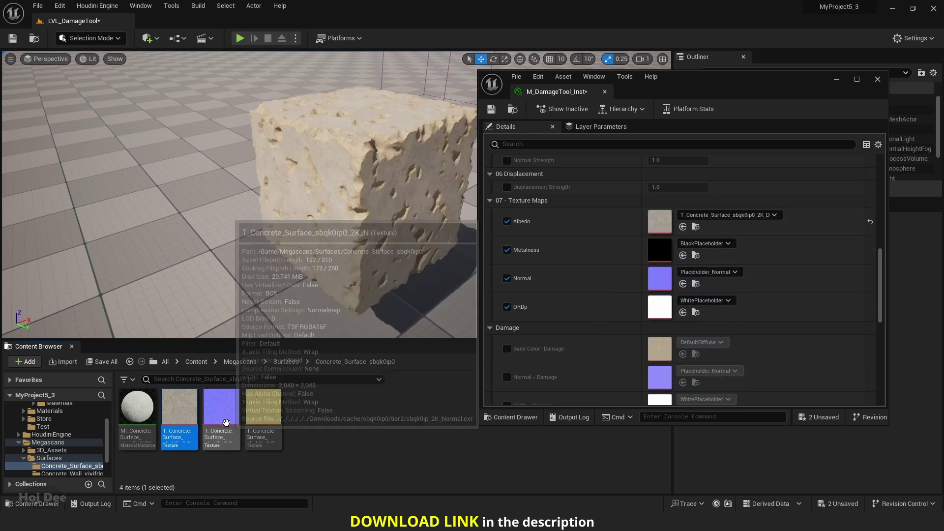
pyautogui.moveTo(222, 408); pyautogui.dragTo(659, 278)
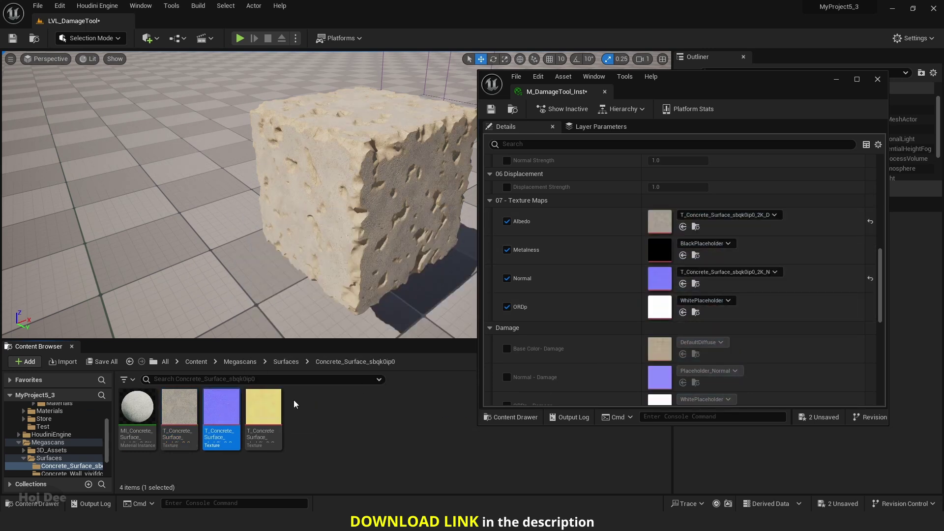
pyautogui.moveTo(264, 406); pyautogui.dragTo(657, 307)
pyautogui.scroll(-3, 534, 314)
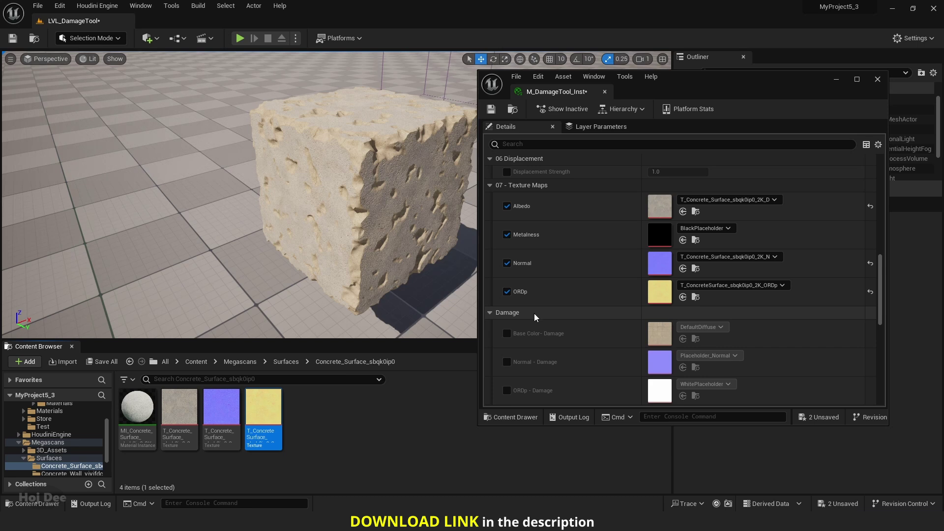
# Enable the damage map overrides and assign the concrete D, N and ORDp textures to them
pyautogui.click(507, 255)
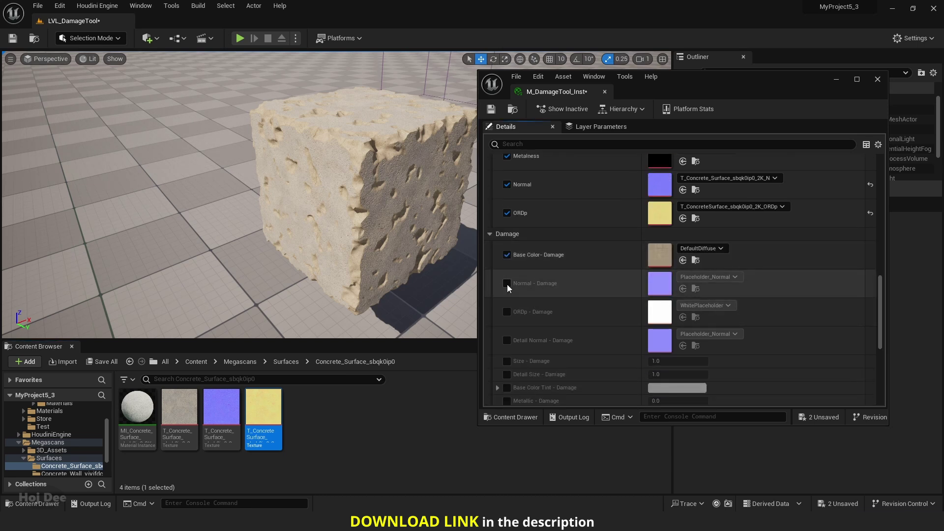
pyautogui.click(507, 284)
pyautogui.click(506, 312)
pyautogui.click(507, 340)
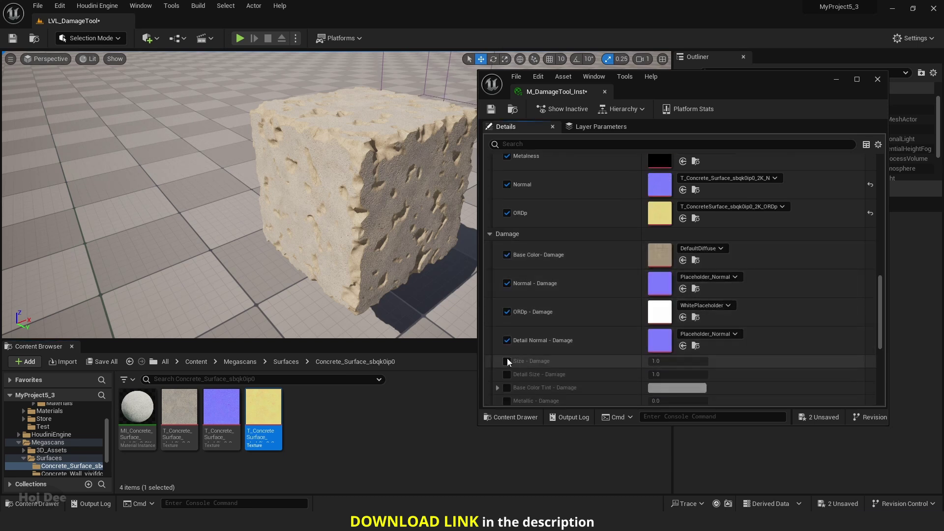
pyautogui.moveTo(187, 410); pyautogui.dragTo(660, 255)
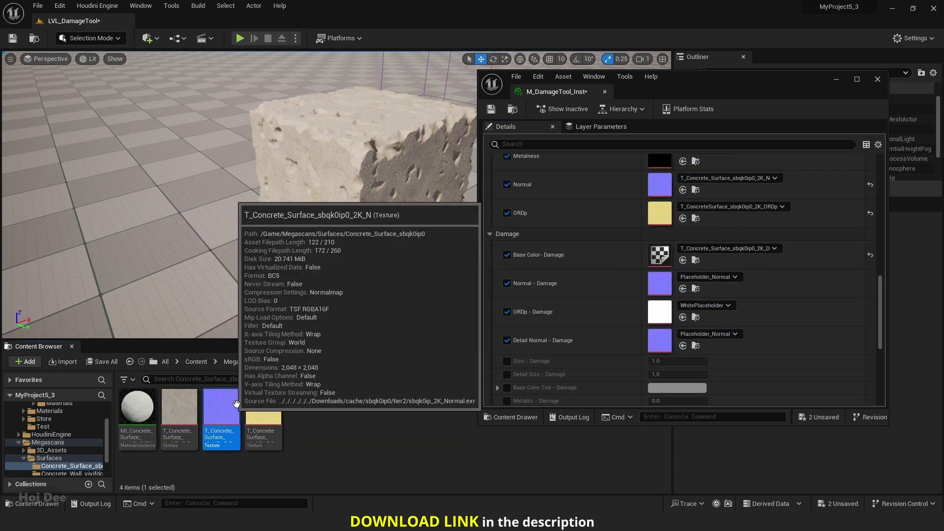
pyautogui.moveTo(221, 407); pyautogui.dragTo(660, 283)
pyautogui.moveTo(280, 410); pyautogui.dragTo(659, 312)
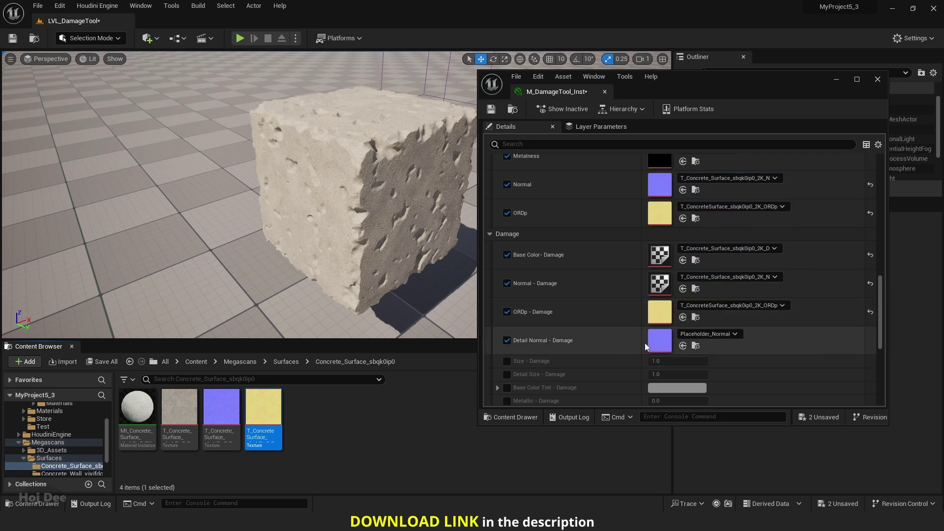
# Use the concrete normal texture as Detail Normal - Damage
pyautogui.click(222, 409)
pyautogui.doubleClick(224, 412)
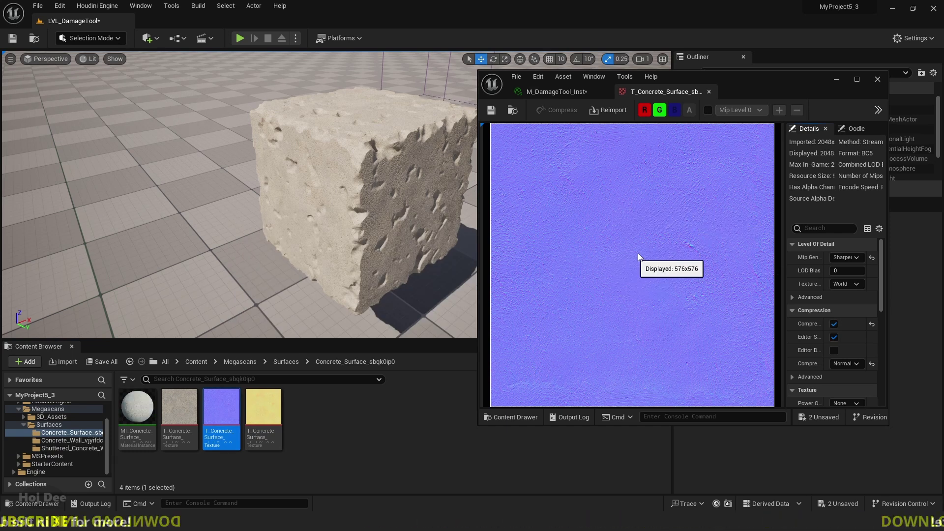
pyautogui.middleClick(649, 93)
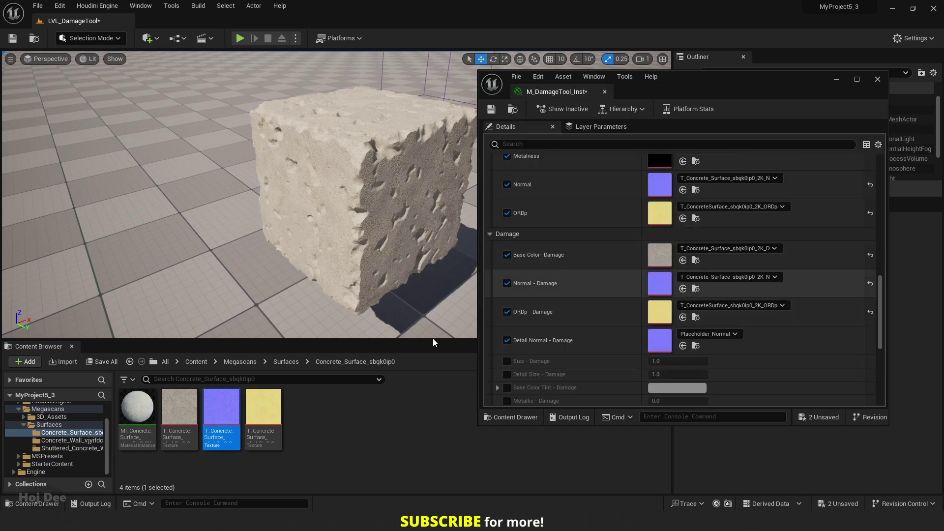
pyautogui.moveTo(221, 413); pyautogui.dragTo(659, 343)
pyautogui.scroll(-4, 603, 331)
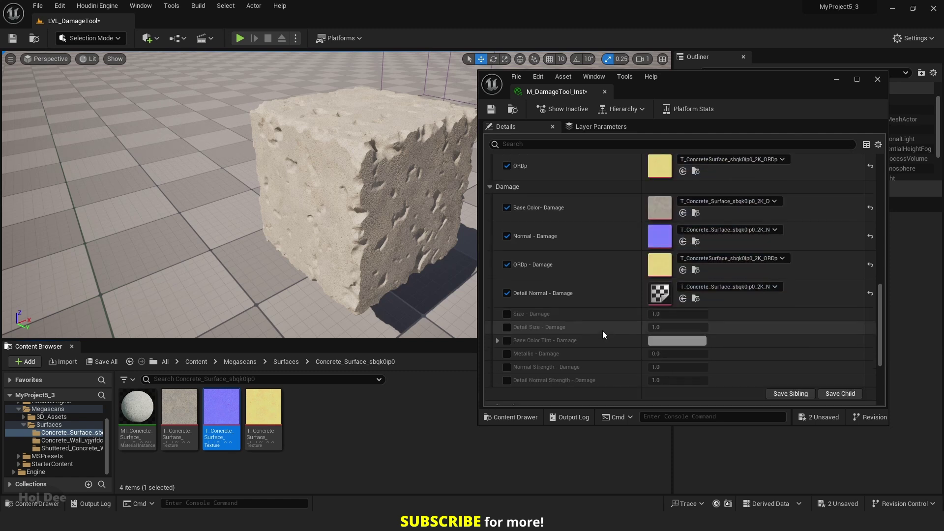
# Enable Size, Detail Size, Base Color Tint, Metallic, Normal Strength and Detail Normal Strength damage overrides
pyautogui.click(507, 282)
pyautogui.click(509, 296)
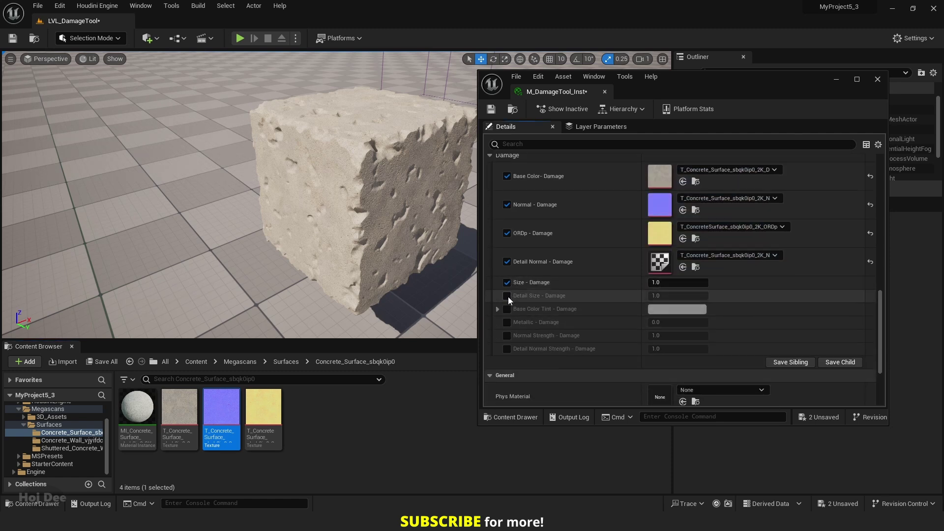
pyautogui.click(509, 309)
pyautogui.click(509, 323)
pyautogui.click(509, 336)
pyautogui.click(507, 349)
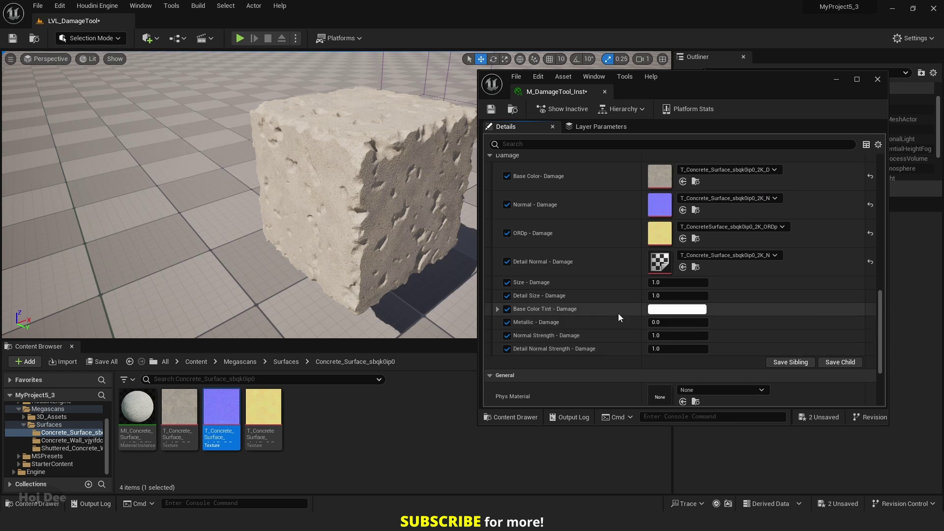
# Darken Base Color Tint - Damage to grey with a value of about 0.32
pyautogui.click(662, 310)
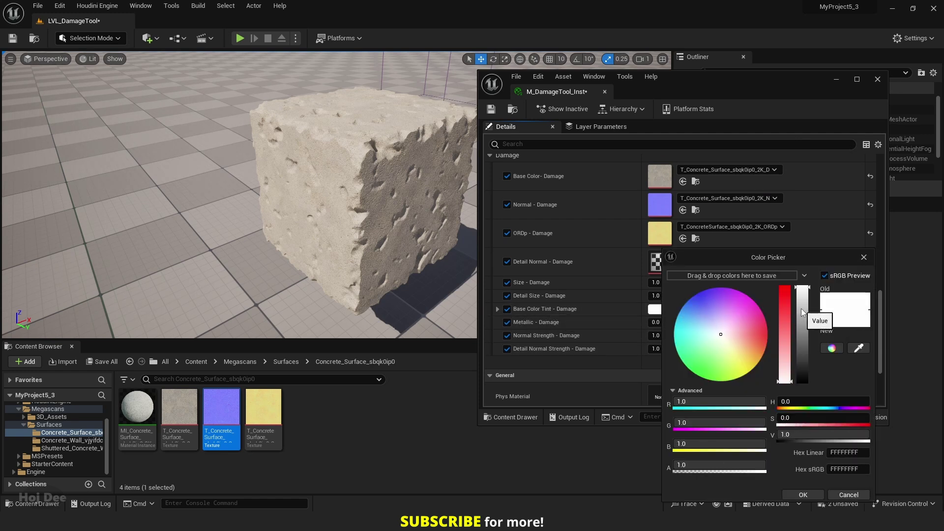
pyautogui.moveTo(803, 313); pyautogui.dragTo(804, 352)
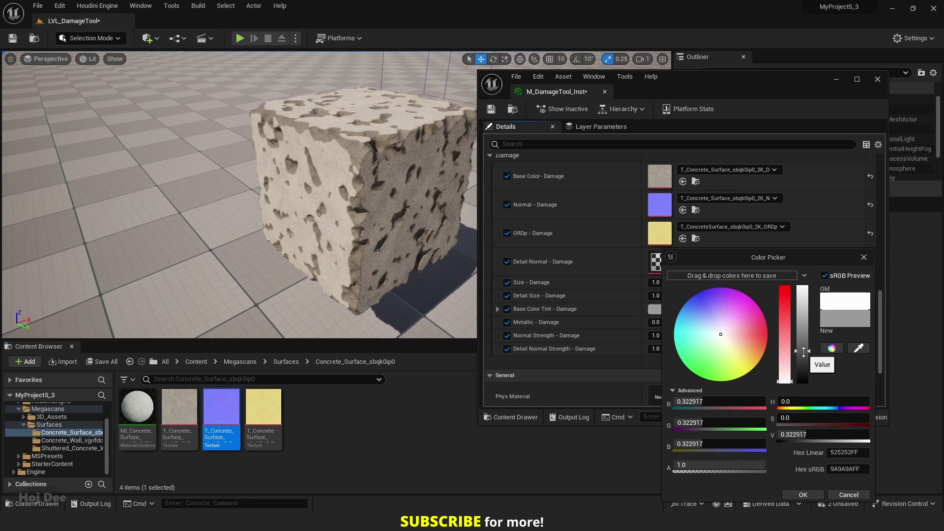
pyautogui.click(807, 494)
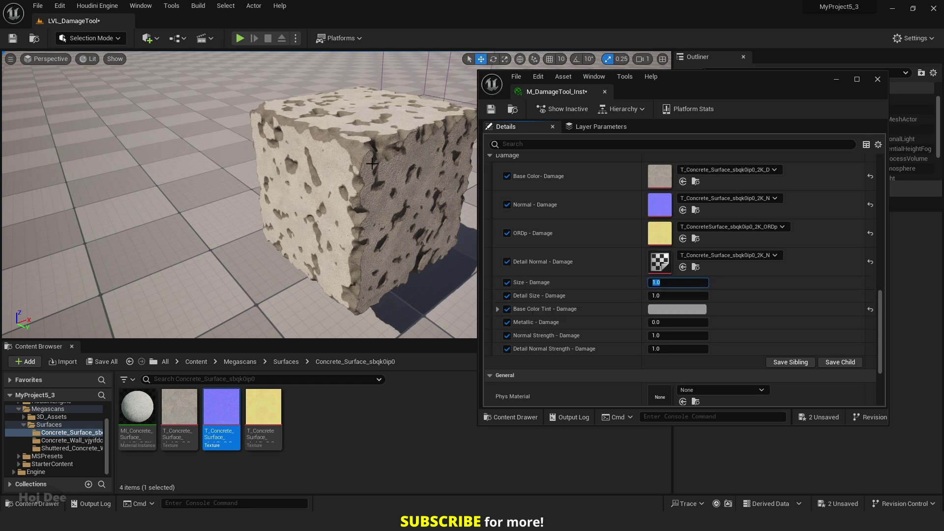
# Set Detail Size - Damage to 1.5 and Detail Normal Strength - Damage to 2.0
pyautogui.moveTo(394, 222); pyautogui.dragTo(364, 148)
pyautogui.click(663, 296)
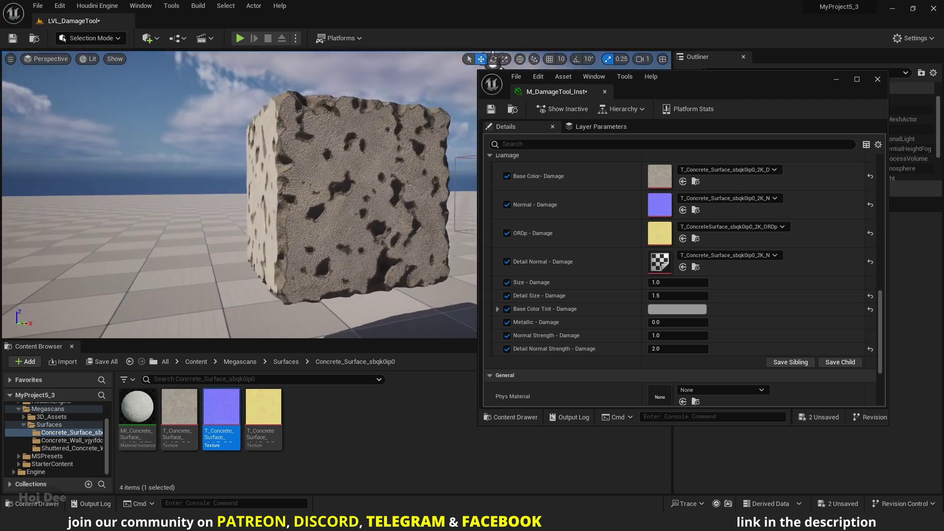
pyautogui.scroll(15, 600, 232)
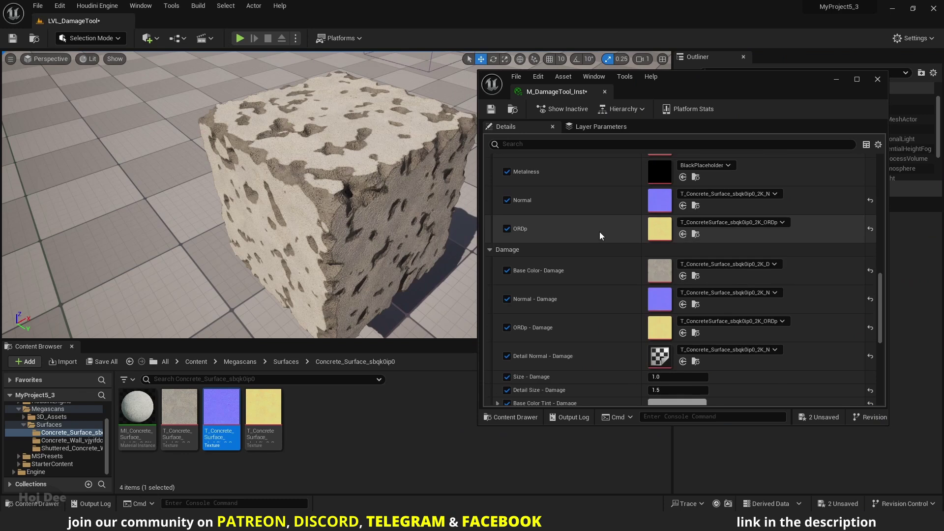